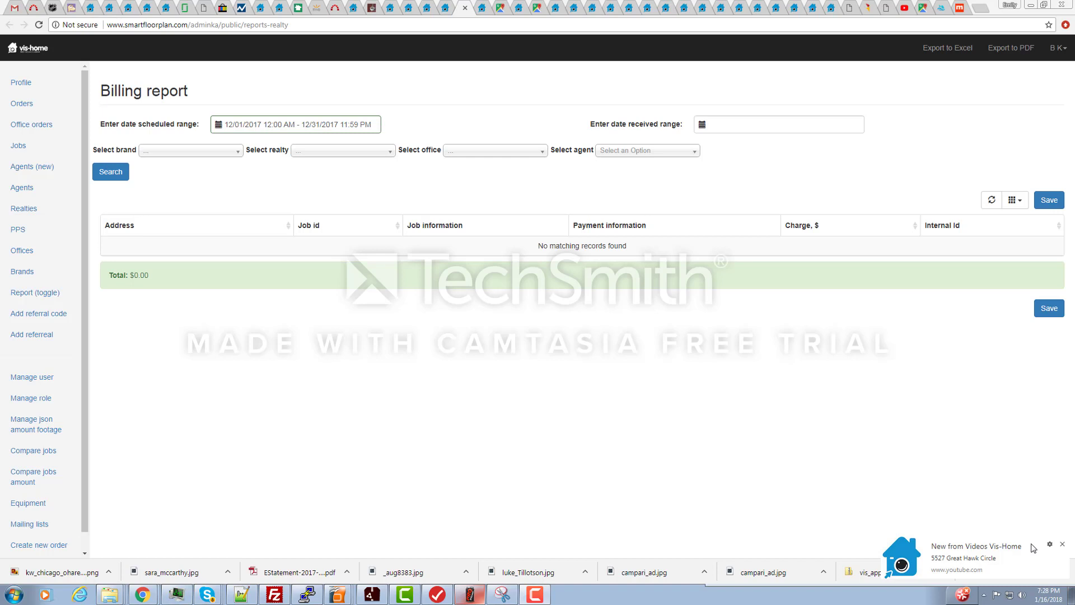
Run the billing report for last month's scheduled dates with the REO realty, and review the listed jobs
click(308, 122)
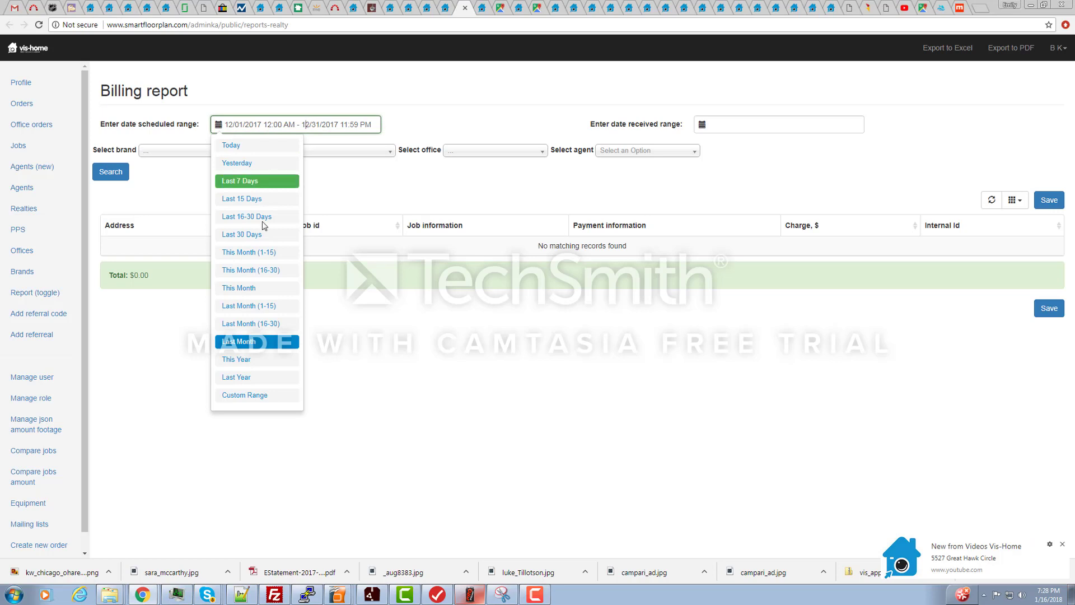
click(245, 343)
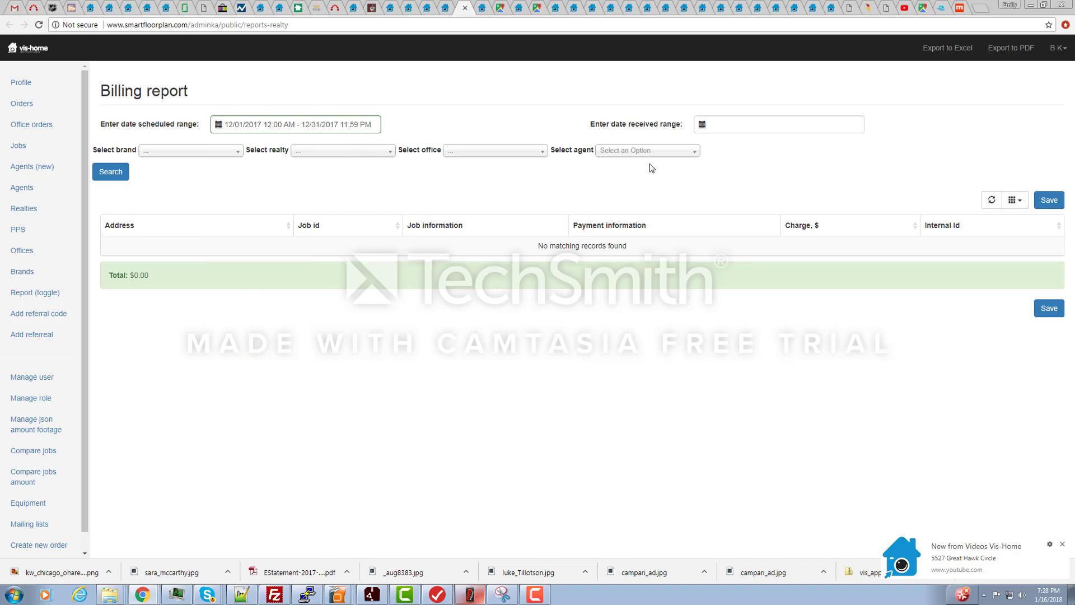
click(374, 153)
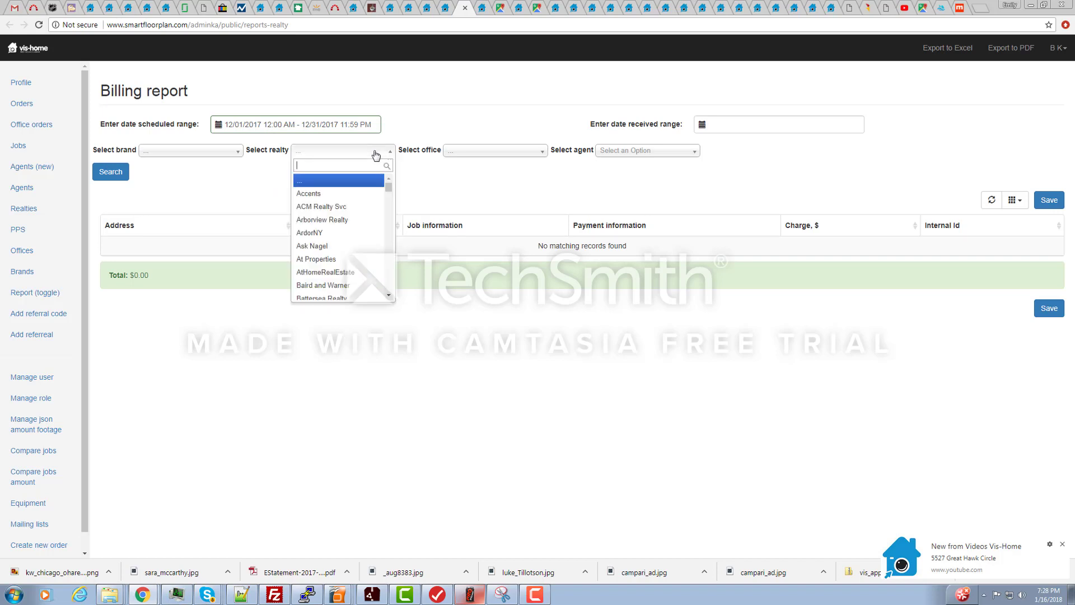
text(REO)
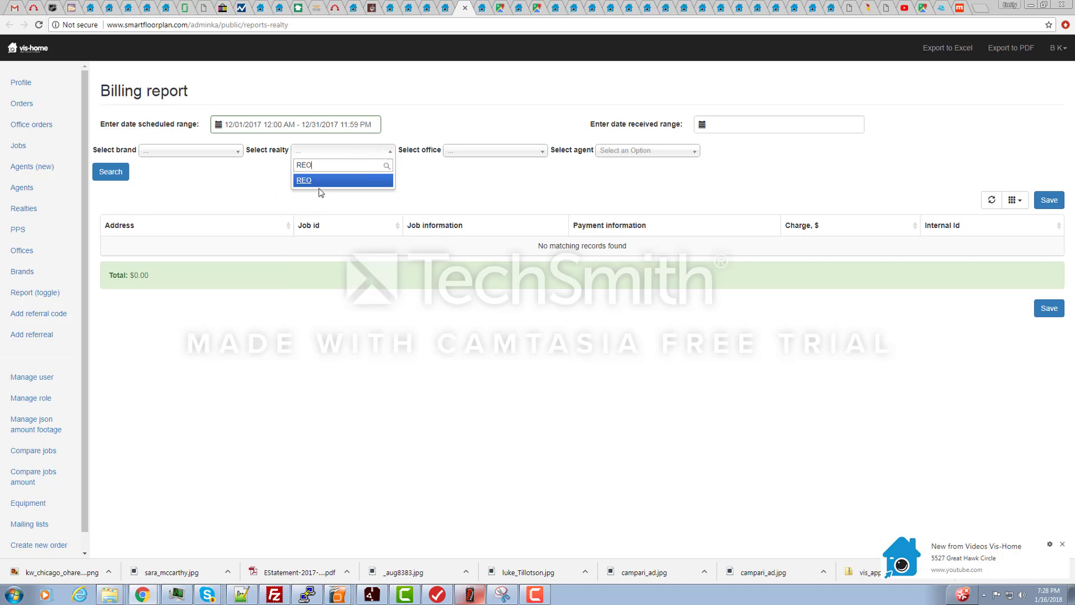
click(310, 182)
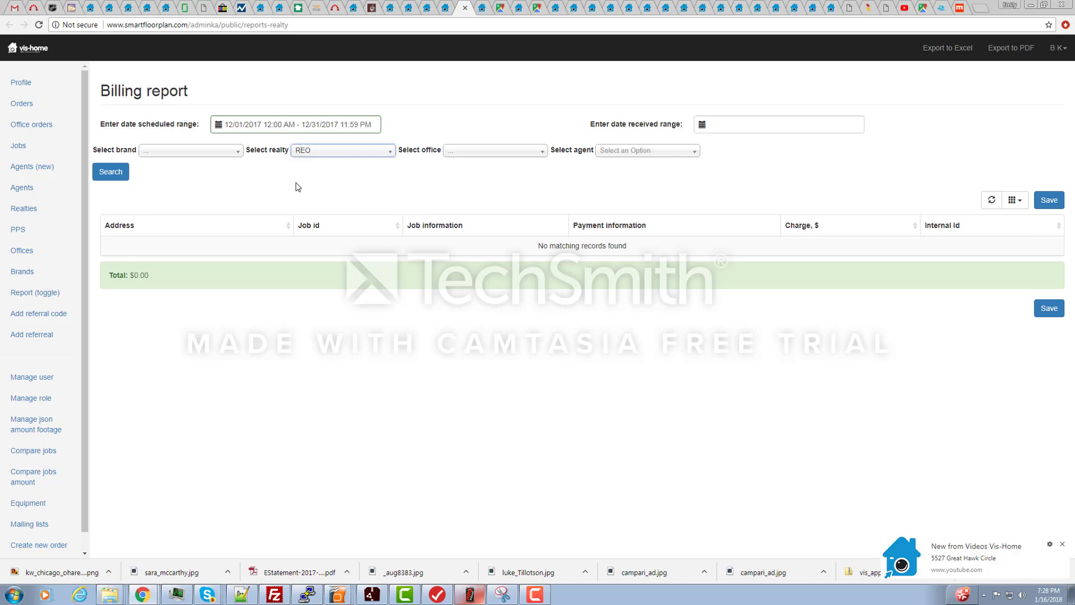
click(112, 173)
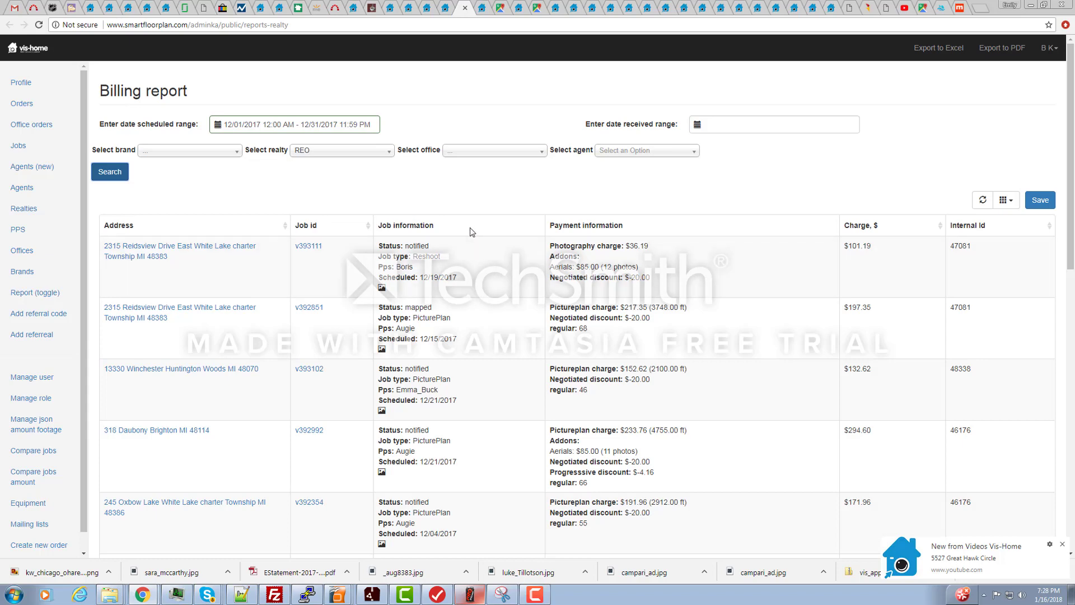
scroll(470, 231, down, 5)
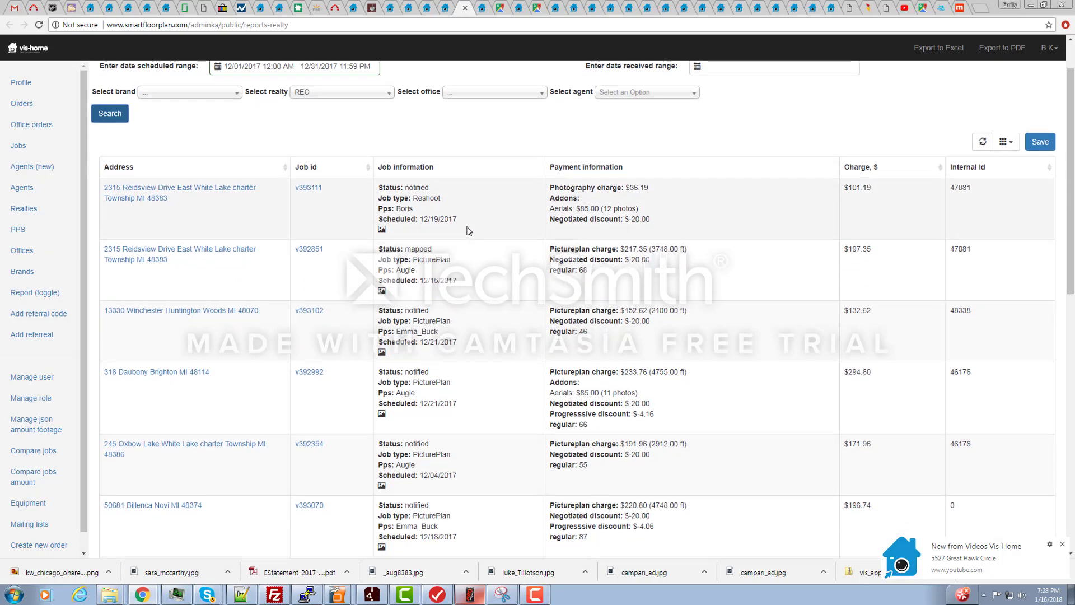
scroll(469, 231, down, 5)
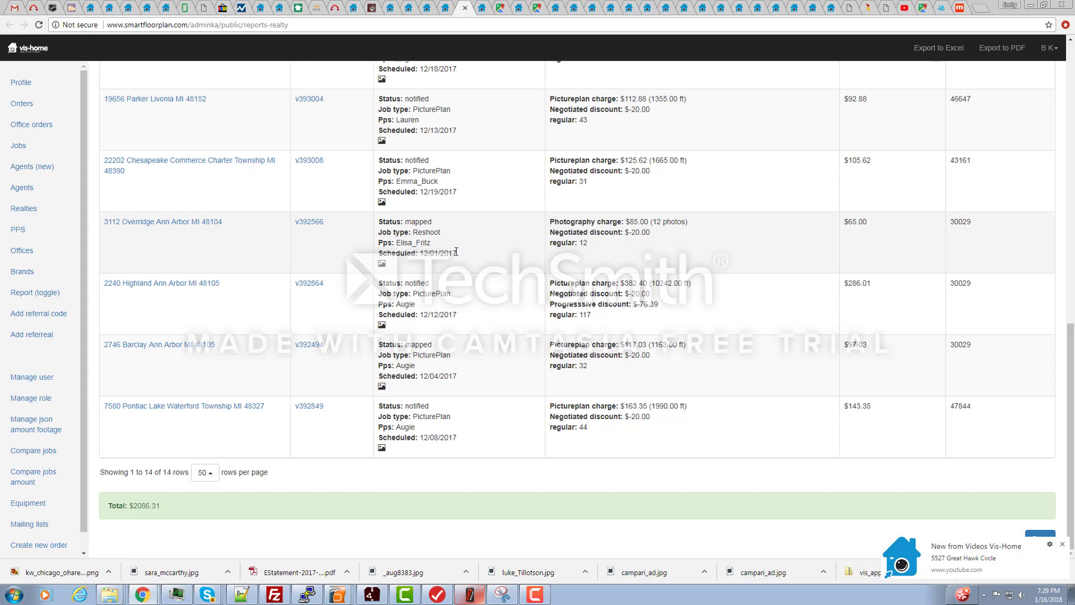
scroll(457, 253, up, 10)
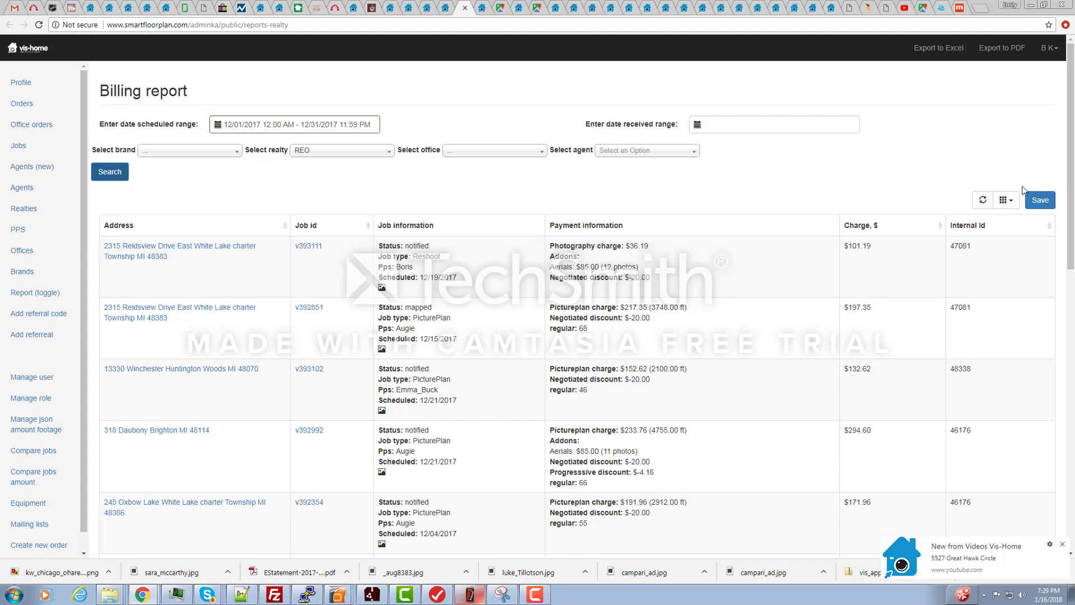
Show the Agent Email column to review which agent each job belongs to, and hide the column again
click(1008, 201)
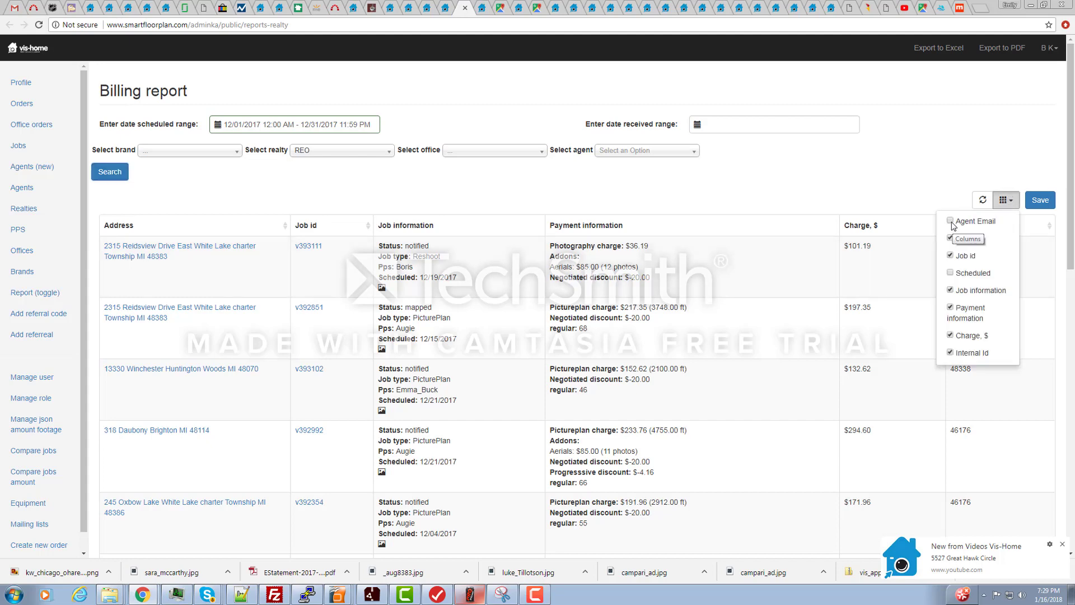
click(964, 224)
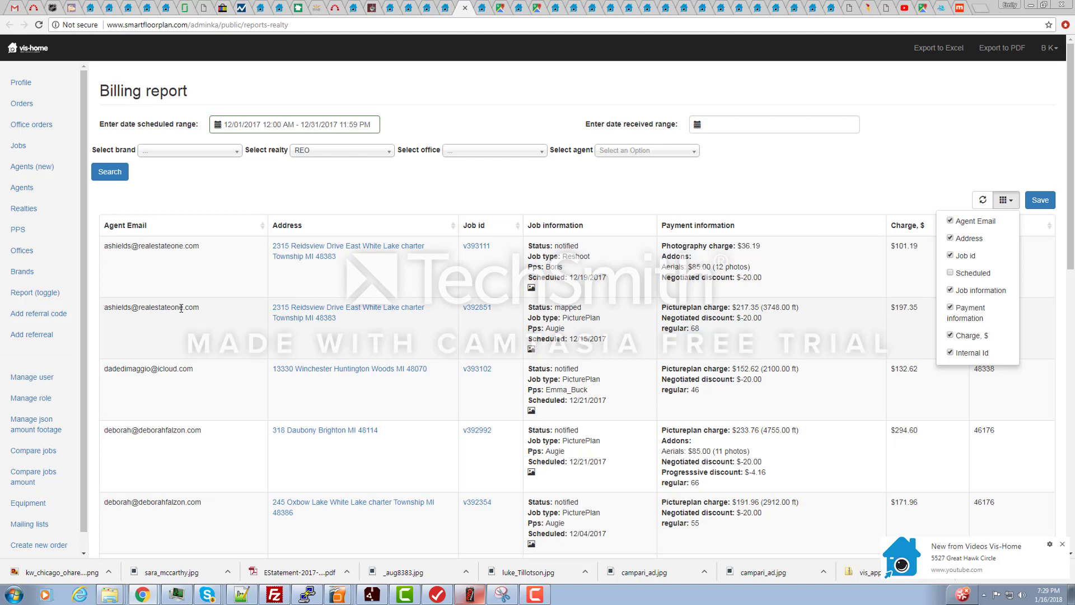
scroll(168, 297, down, 2)
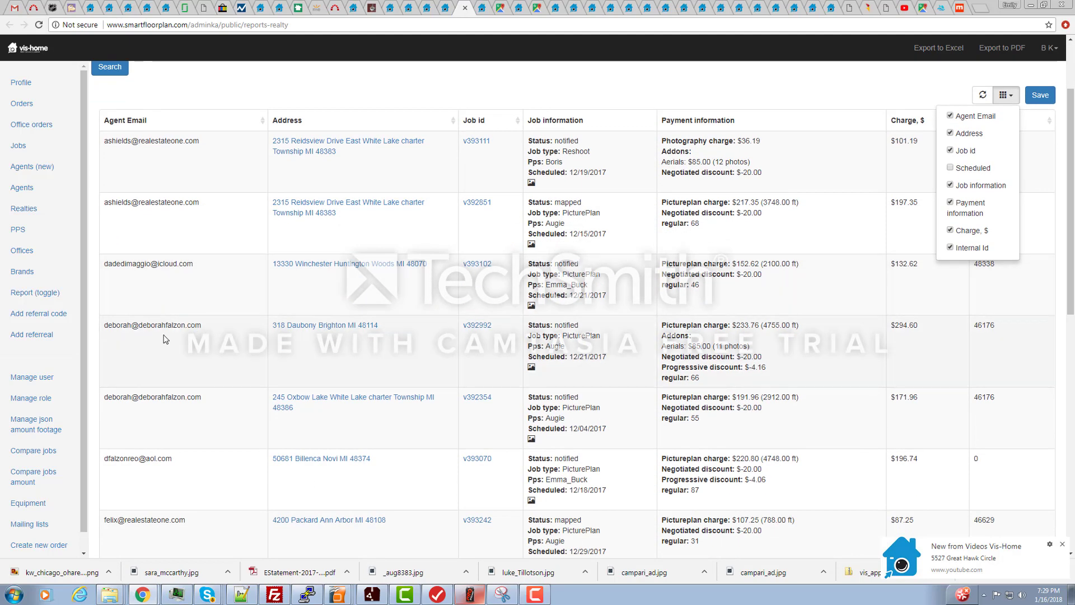
scroll(185, 428, down, 2)
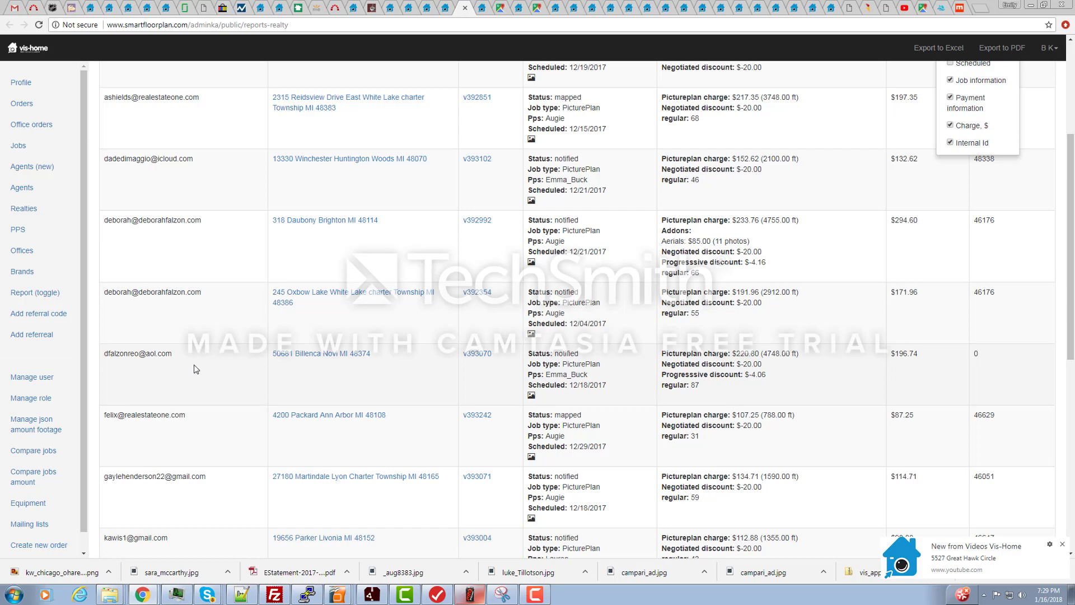
scroll(195, 369, down, 4)
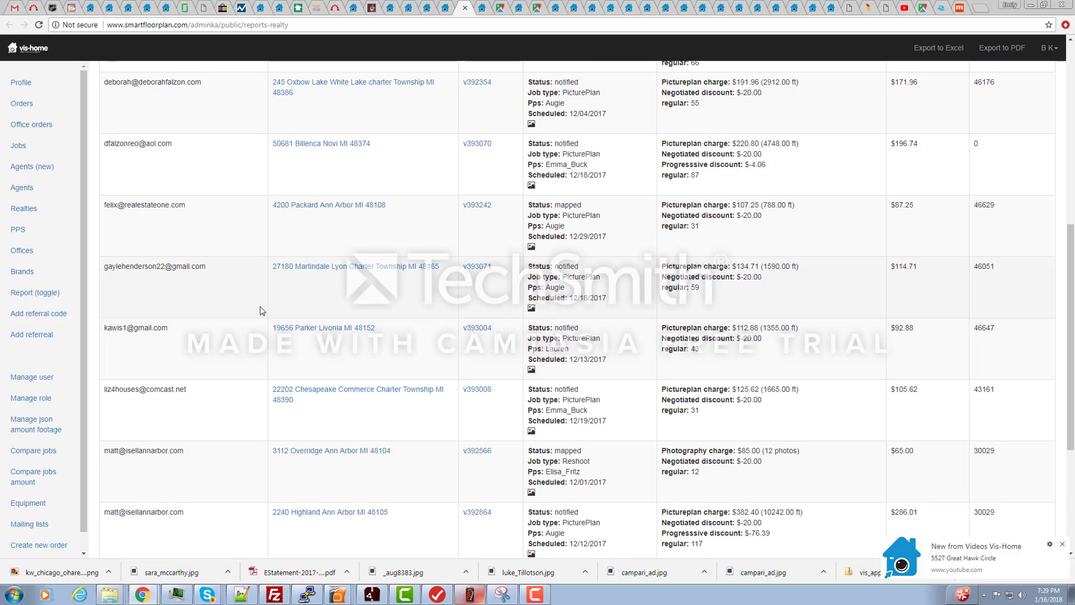
scroll(260, 310, down, 3)
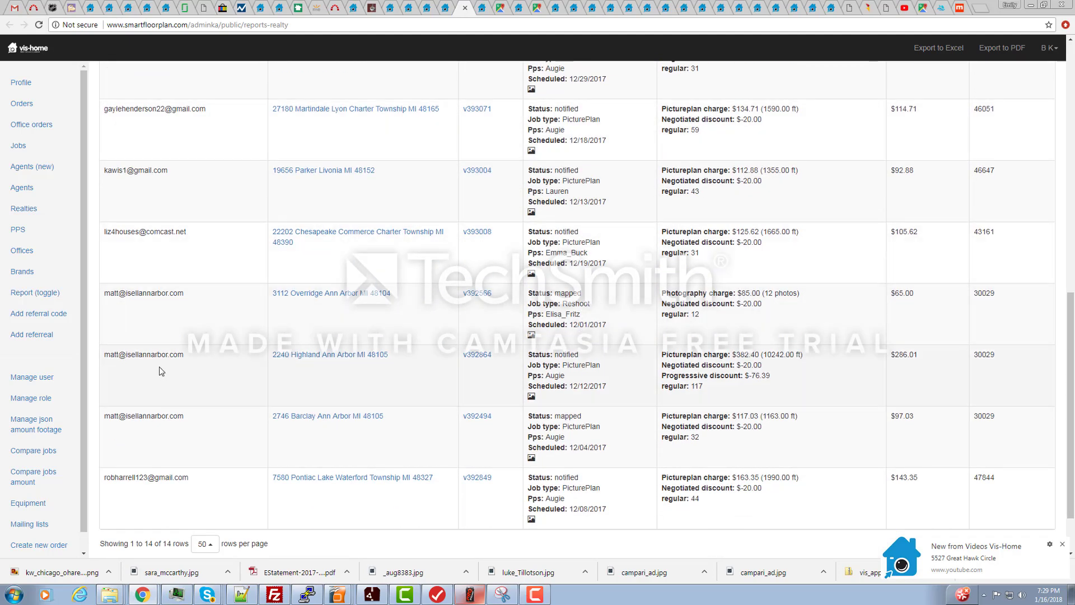
scroll(187, 409, down, 2)
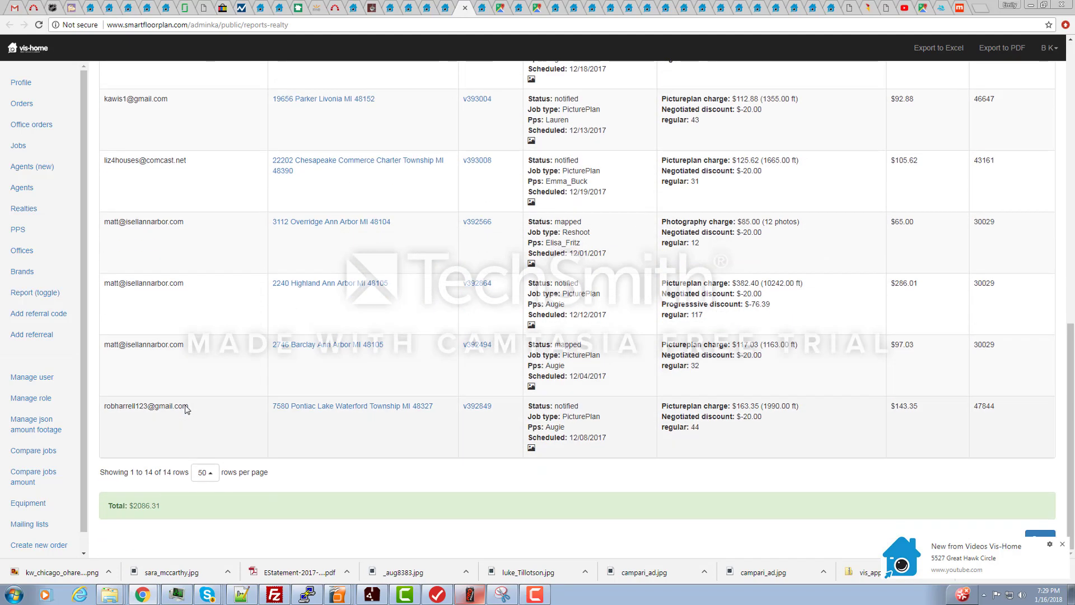
scroll(251, 361, up, 8)
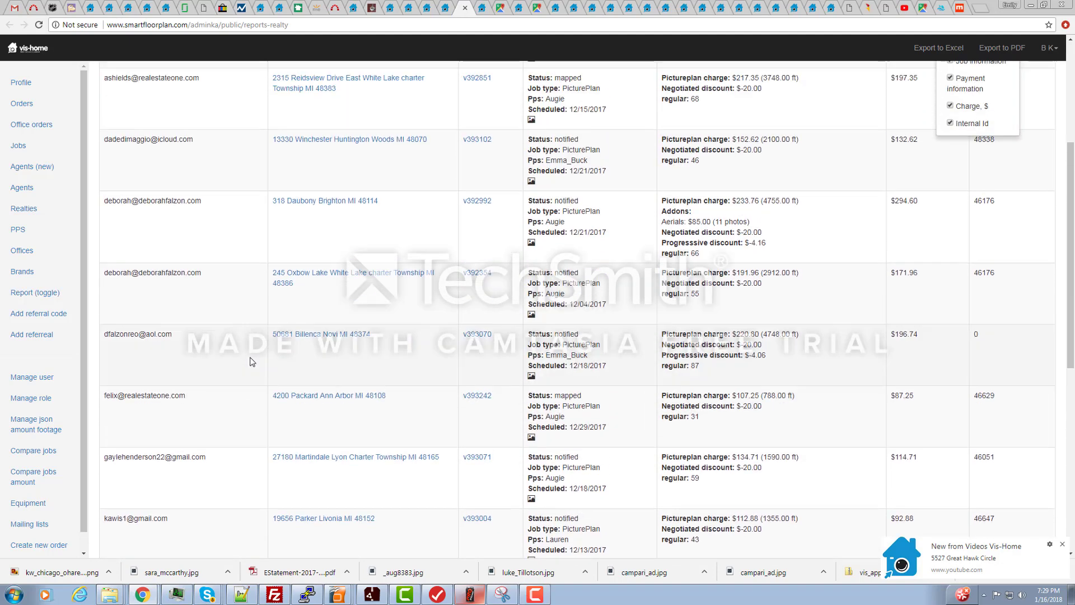
scroll(250, 358, up, 4)
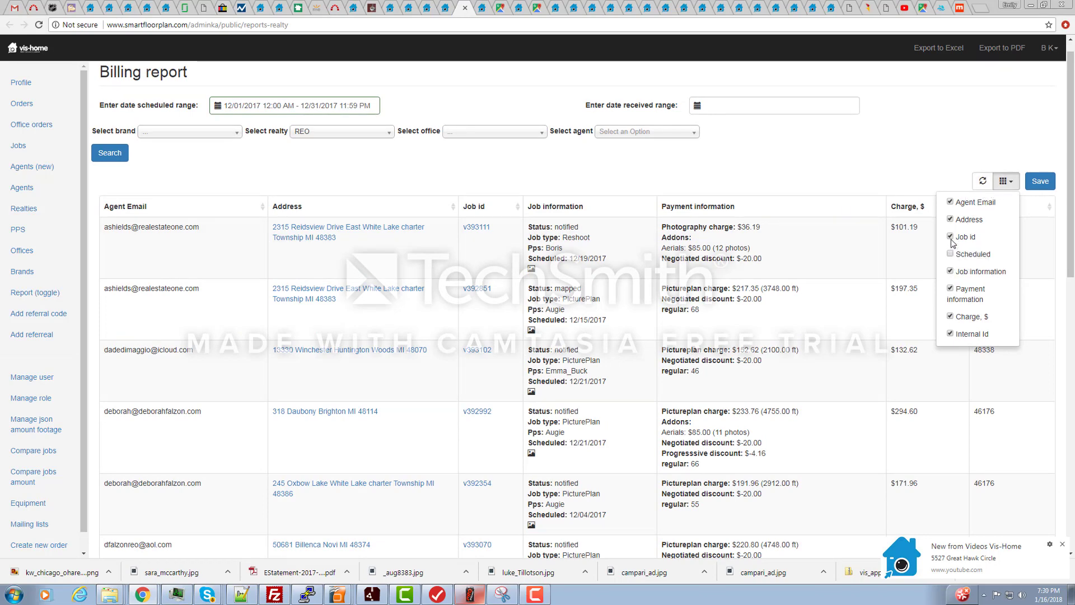
click(951, 203)
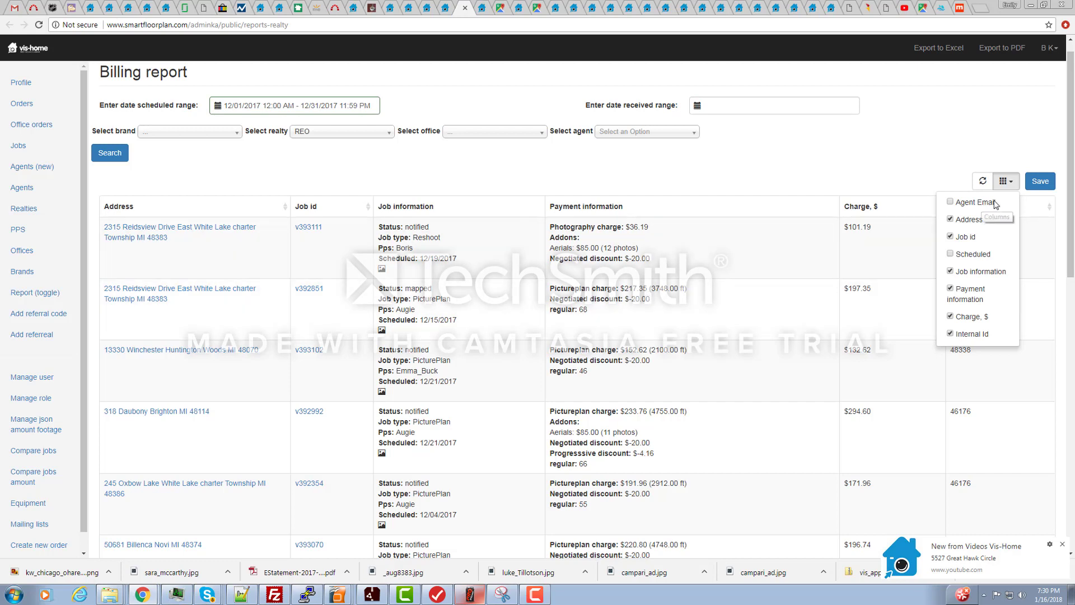
click(919, 163)
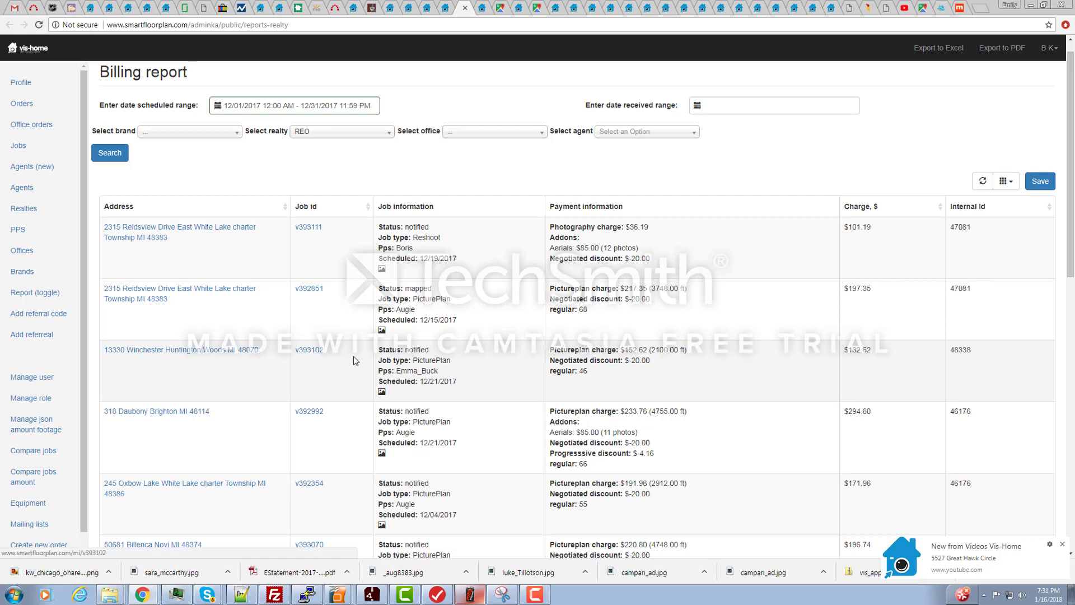
Save the third listed job's billing details as they are, and check its driving route on the map
click(689, 357)
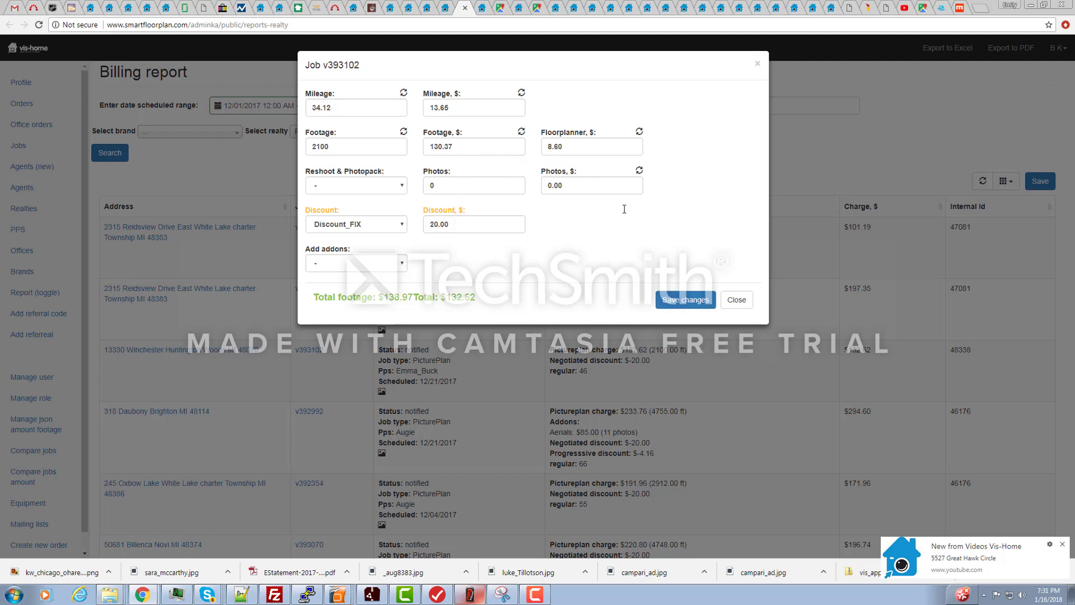
click(702, 304)
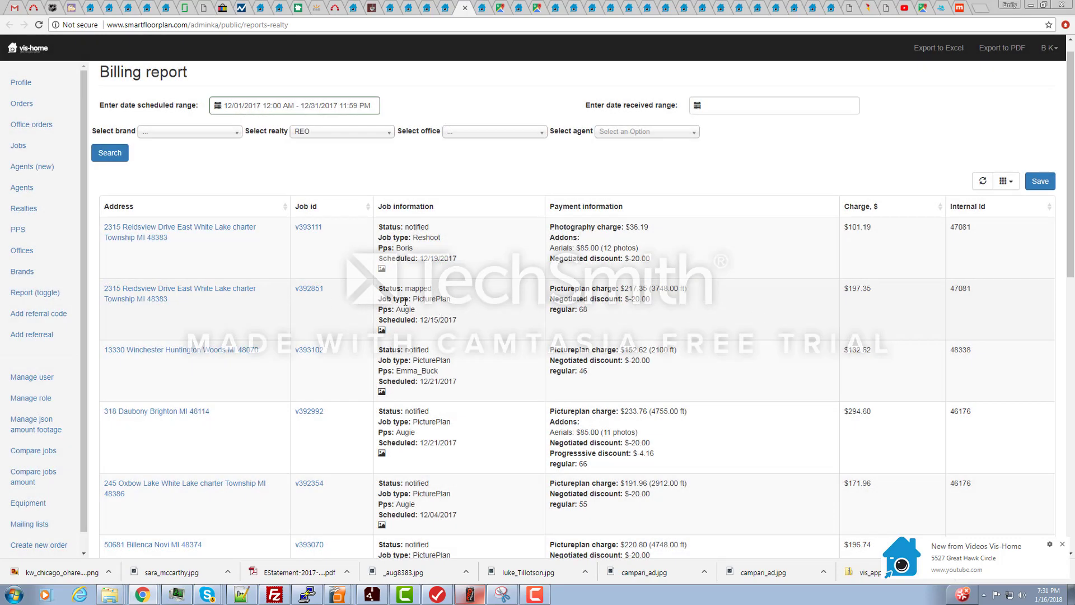
click(166, 351)
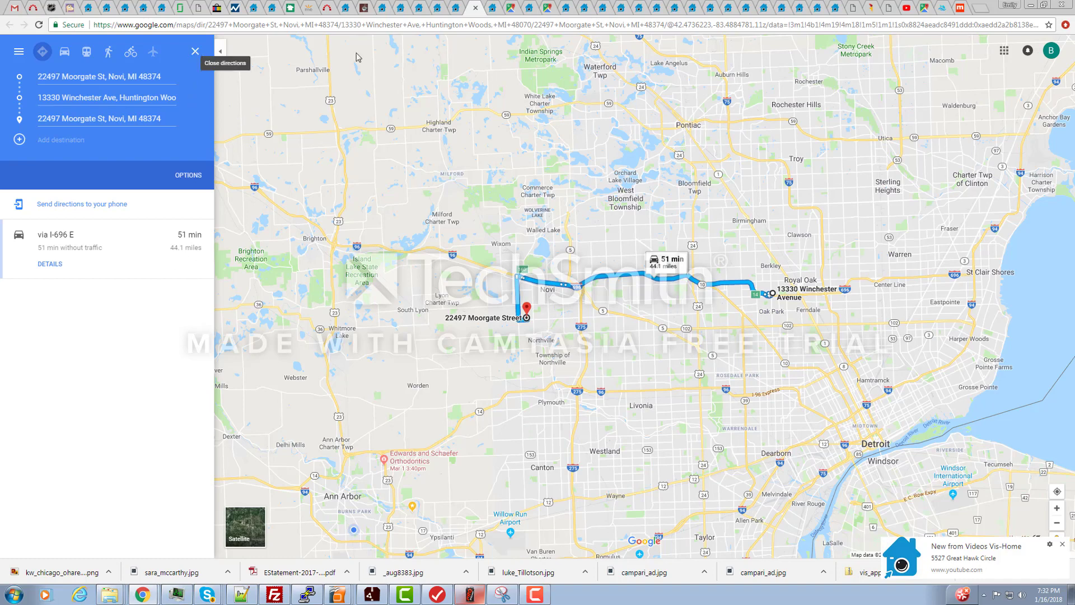
click(456, 9)
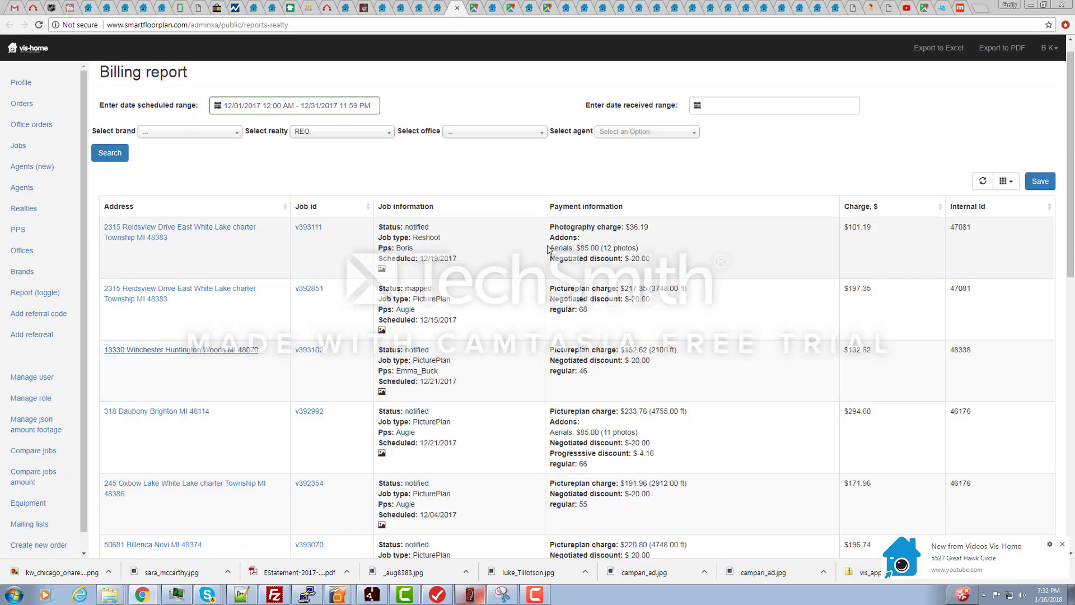
Set the mileage charge of the first listed job to $35 and save the job's changes
scroll(527, 218, down, 8)
scroll(546, 247, down, 4)
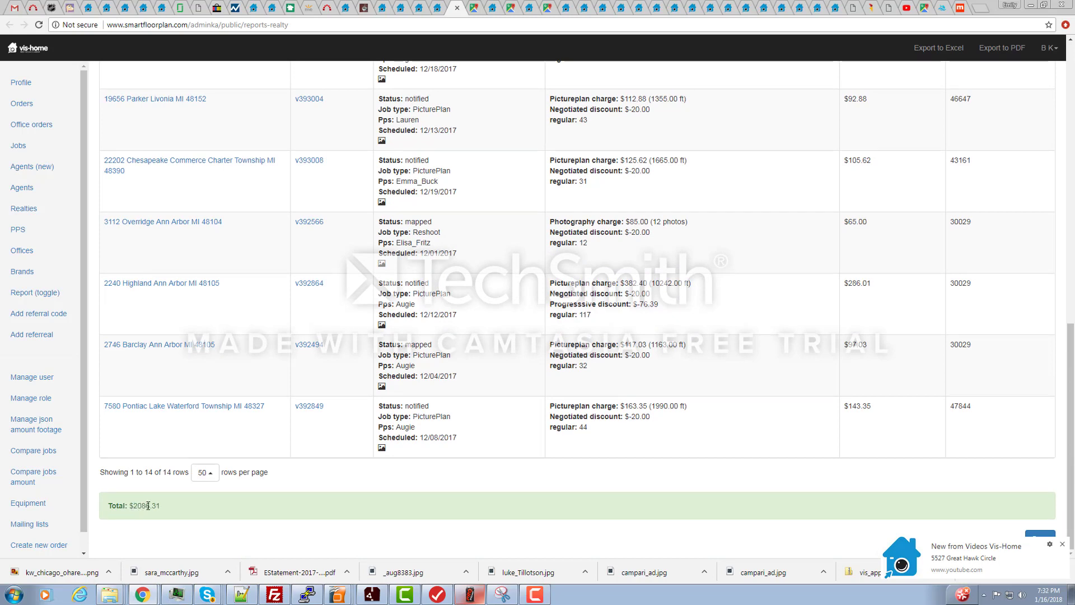
scroll(381, 510, up, 10)
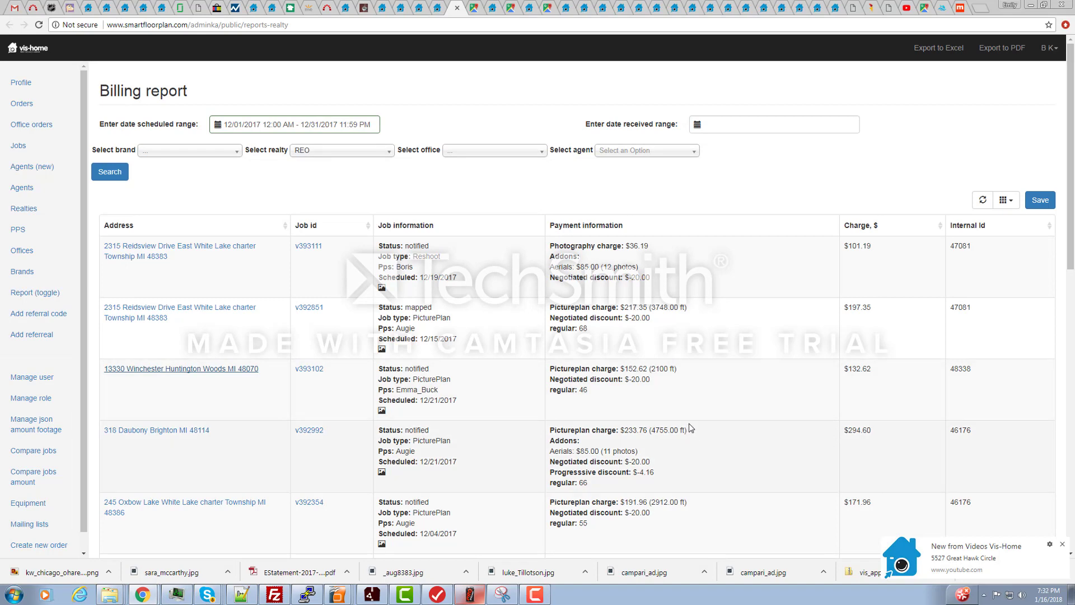
click(656, 245)
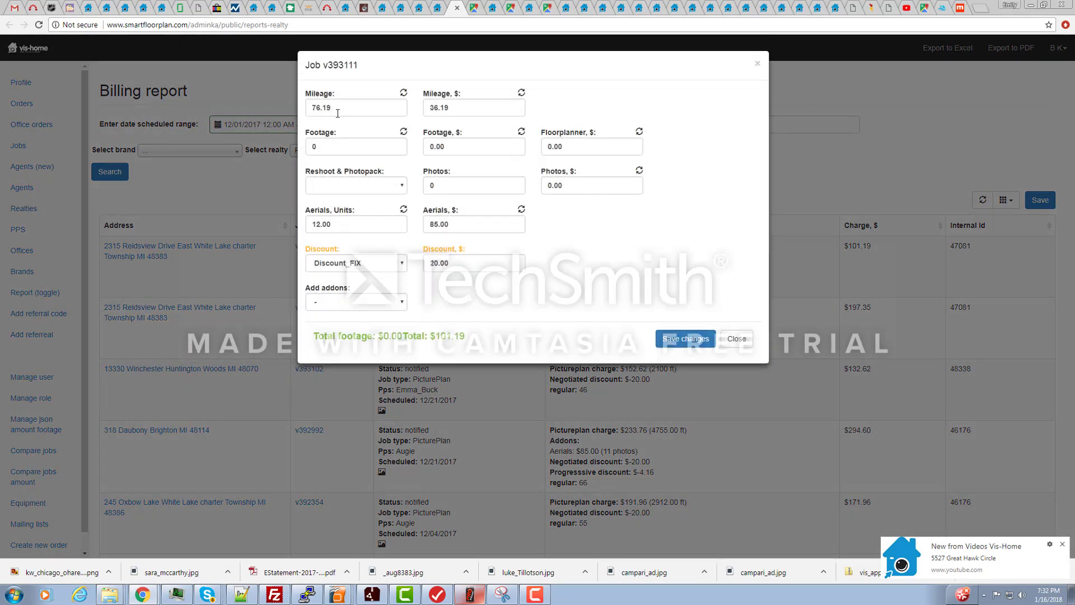
click(456, 107)
drag(449, 108, 427, 111)
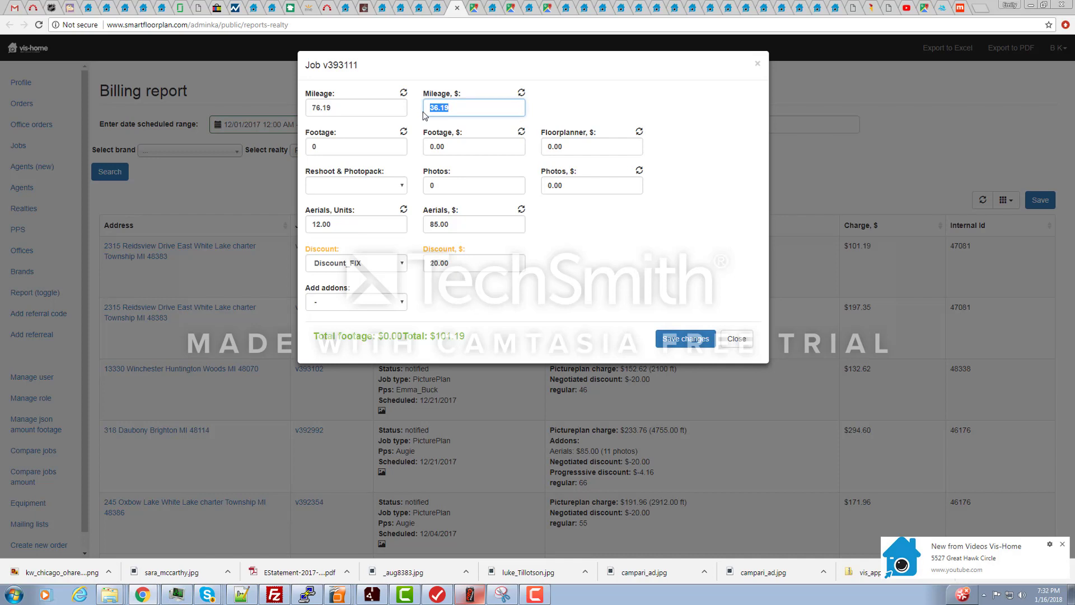
text(35)
click(686, 339)
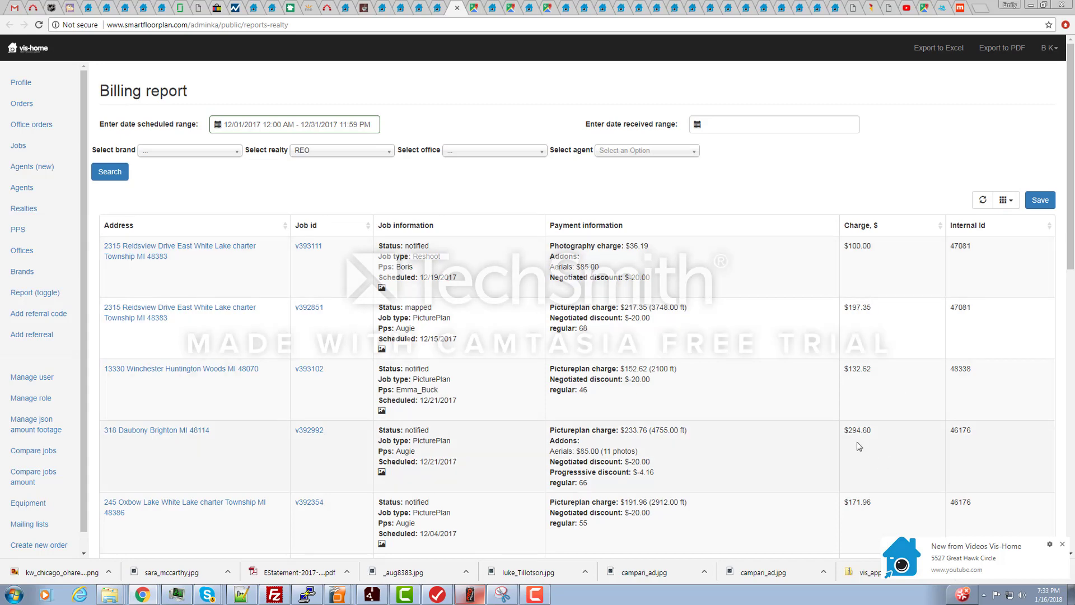
Save all jobs in the REO billing report
scroll(845, 428, down, 3)
scroll(846, 428, up, 3)
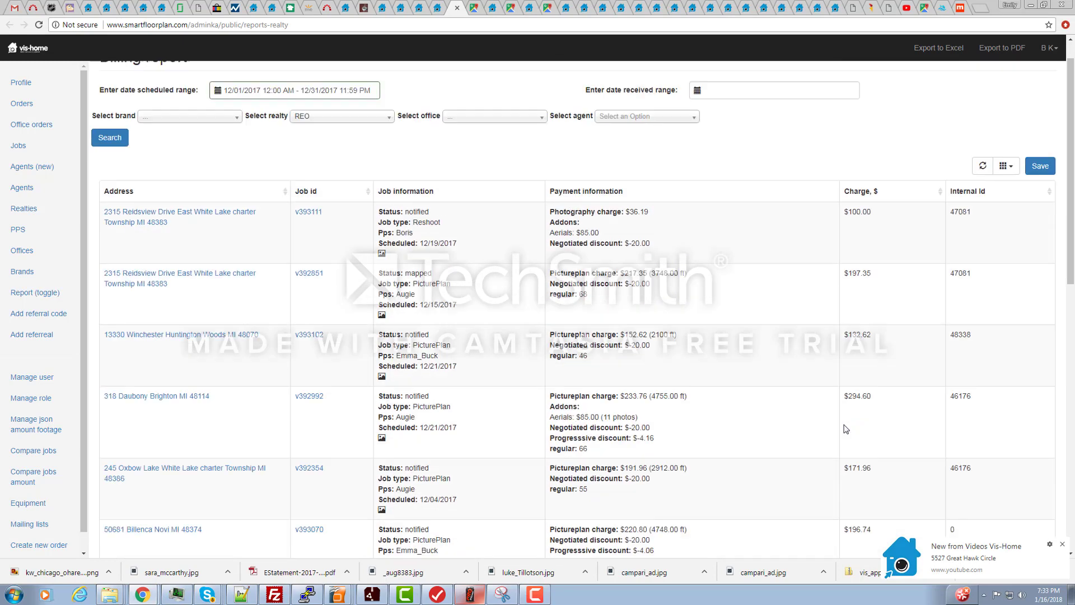
click(1042, 205)
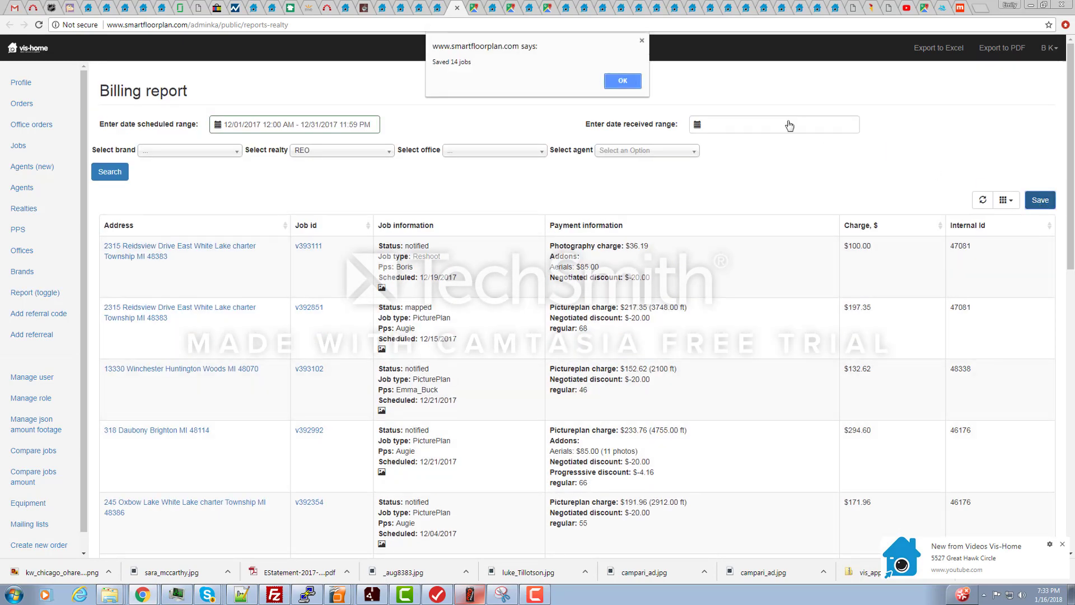
click(622, 83)
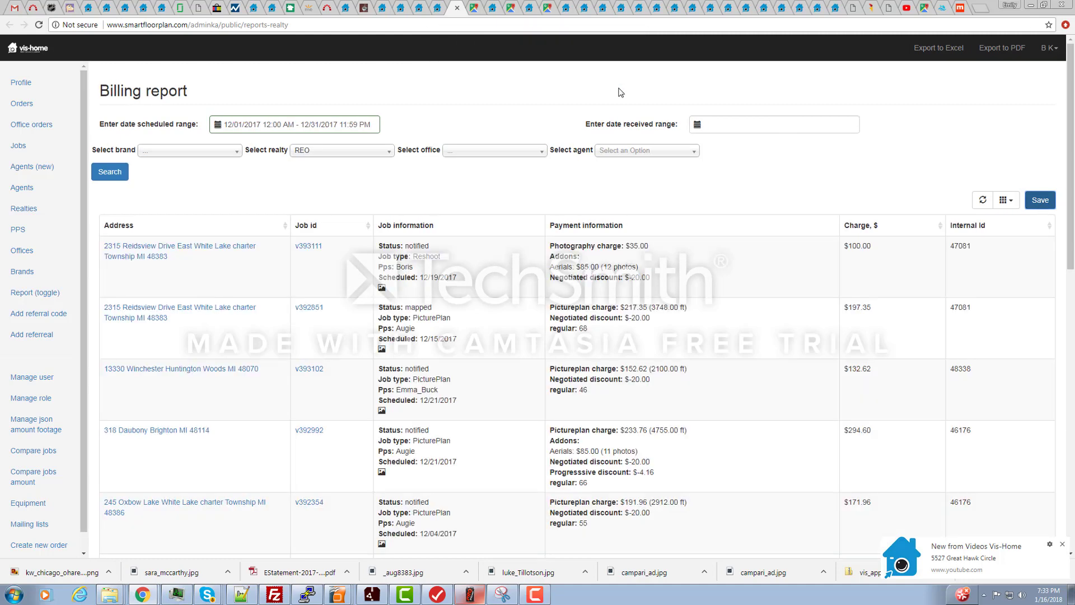
Open the invoices report and filter it to the REO realty
click(32, 295)
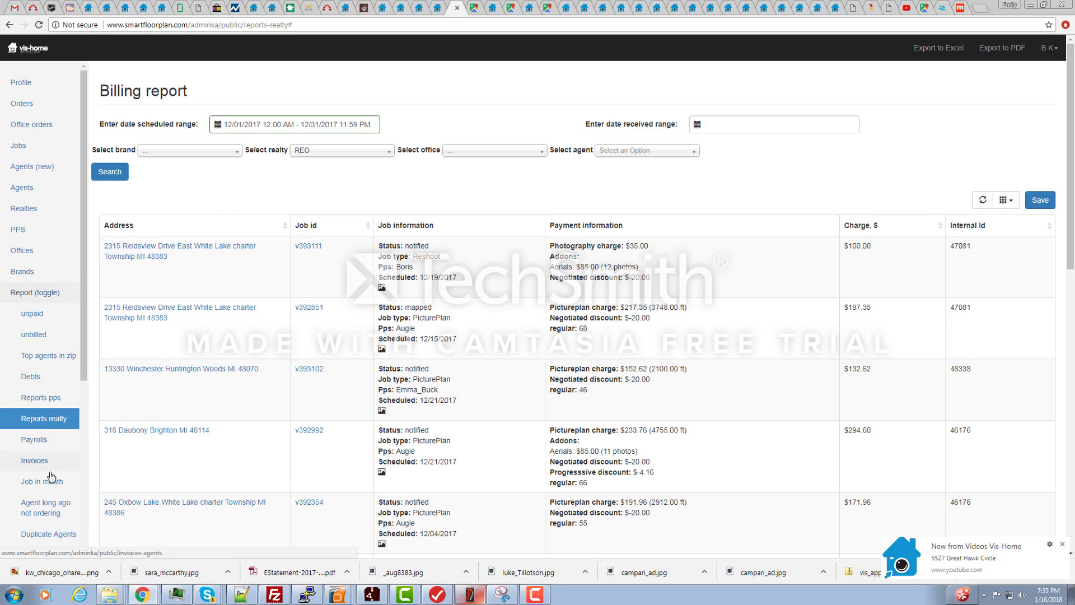
click(35, 462)
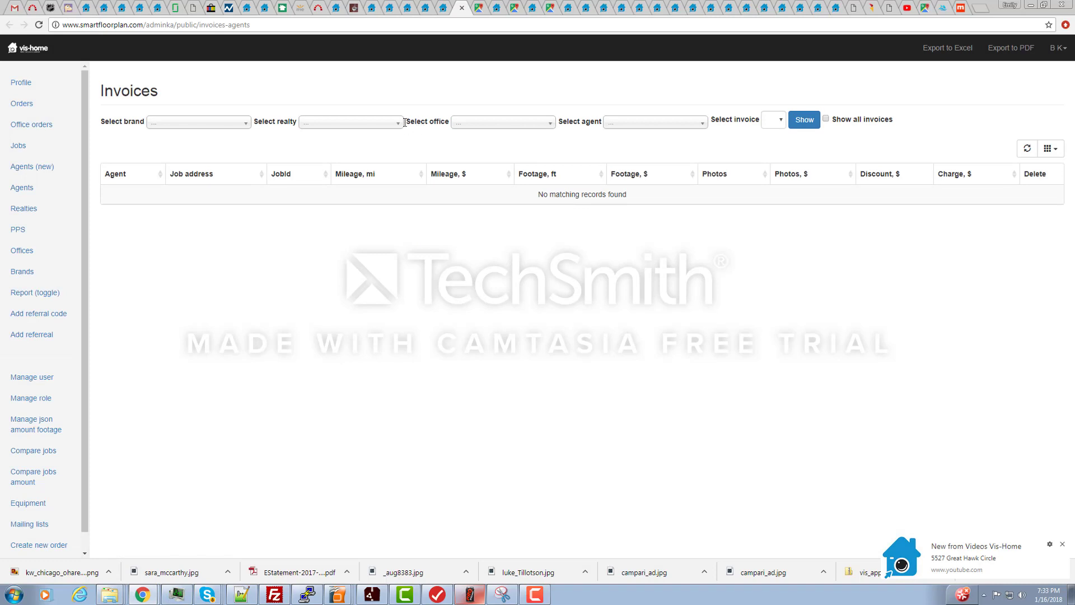
click(398, 124)
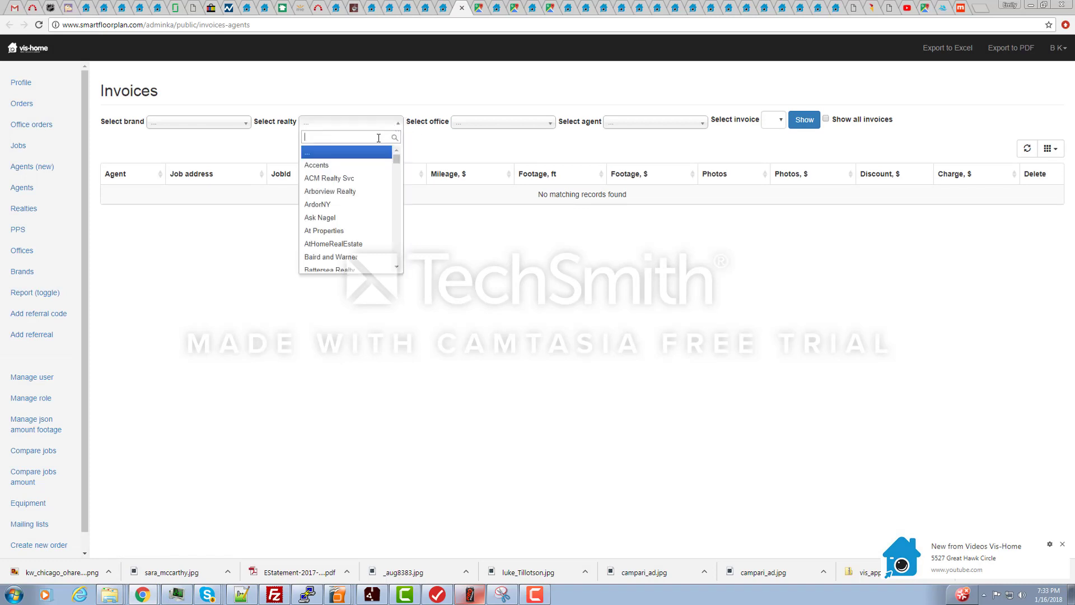
text(re)
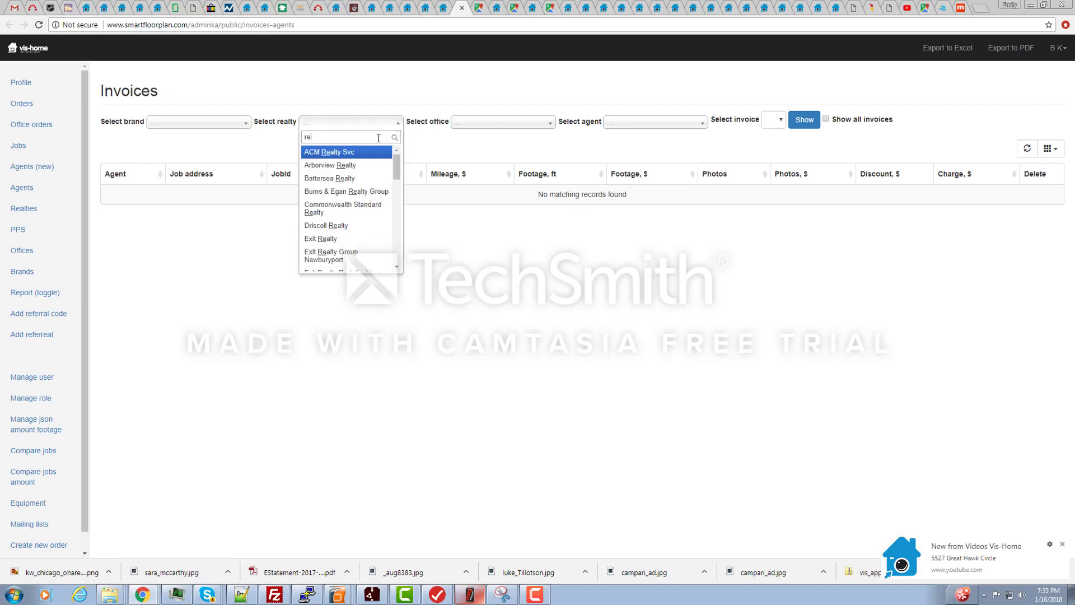
text(o)
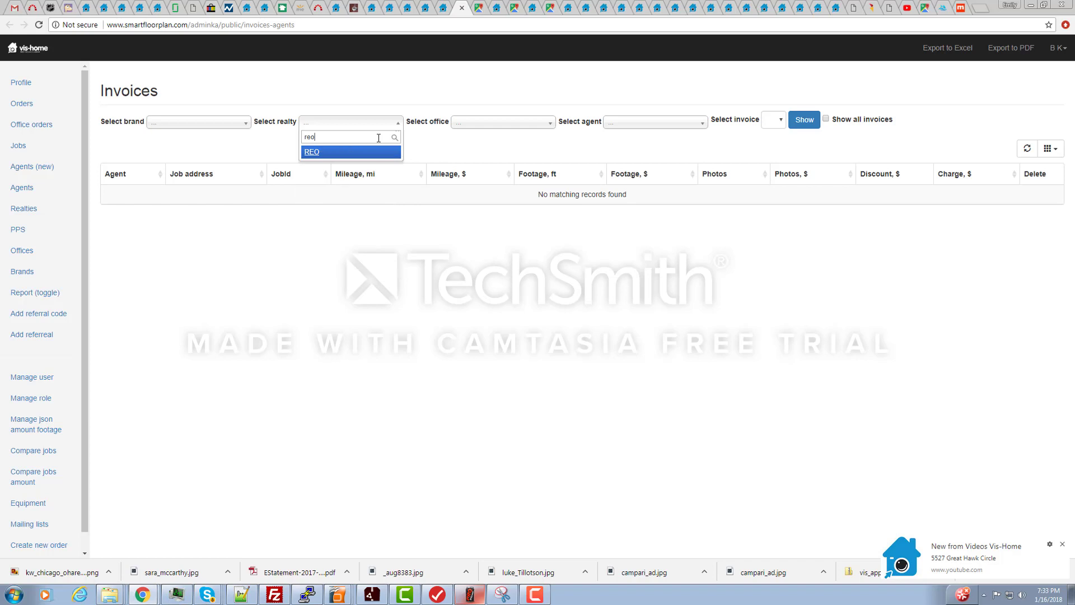
click(314, 153)
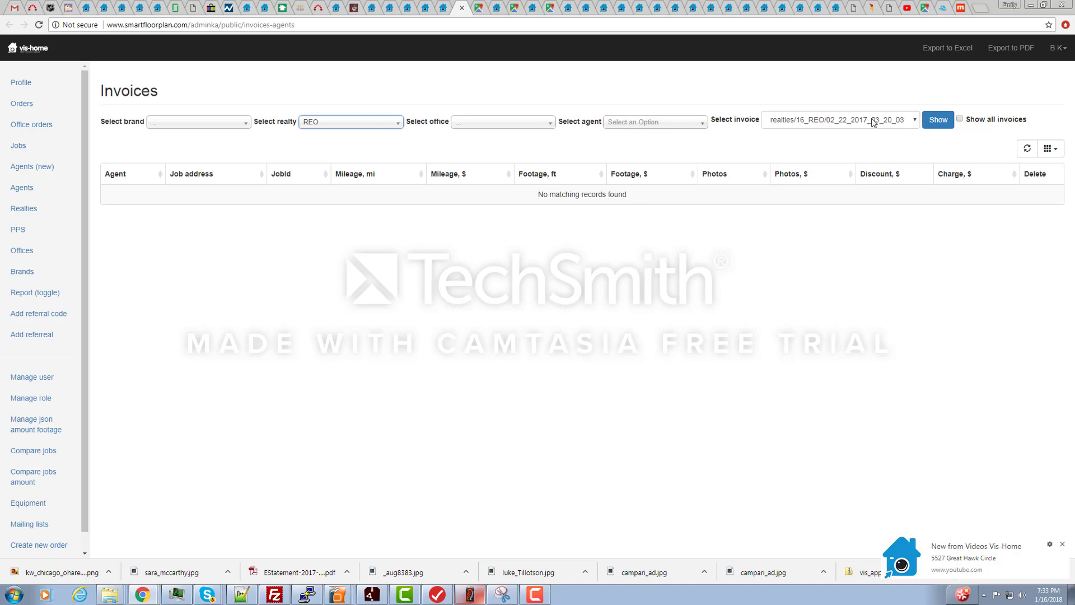
Show the REO invoice realties/16_REO/01_16_2018_18_33_47 and review its jobs and total
click(915, 120)
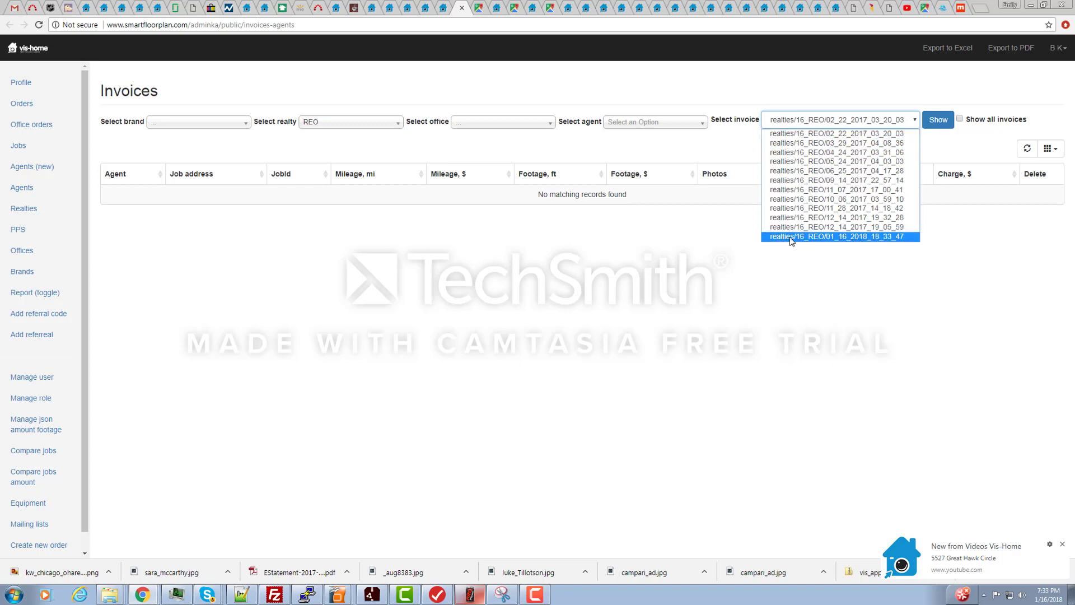
click(854, 237)
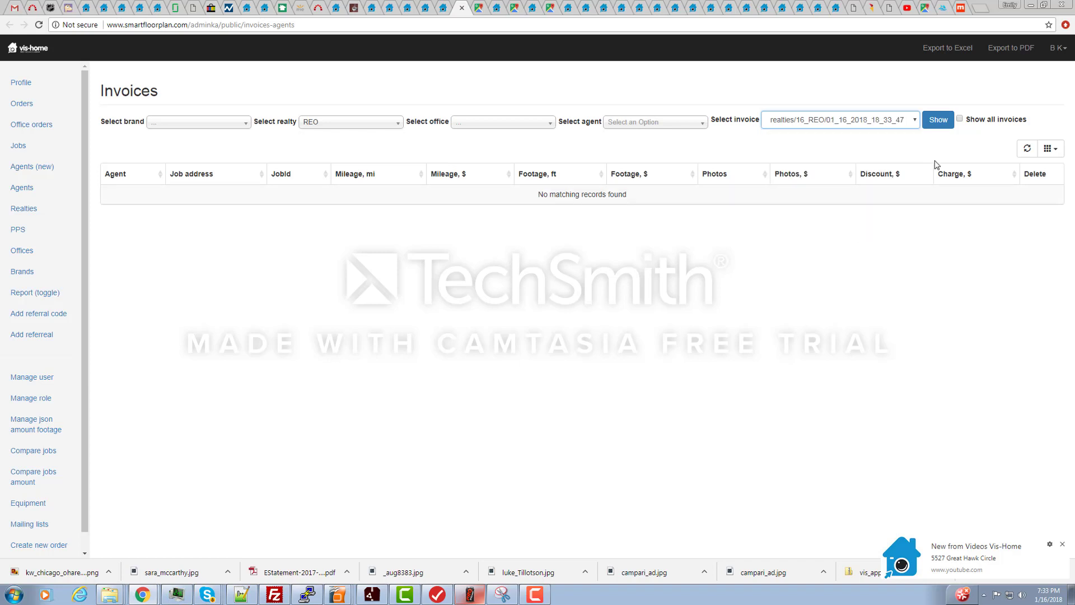
click(939, 121)
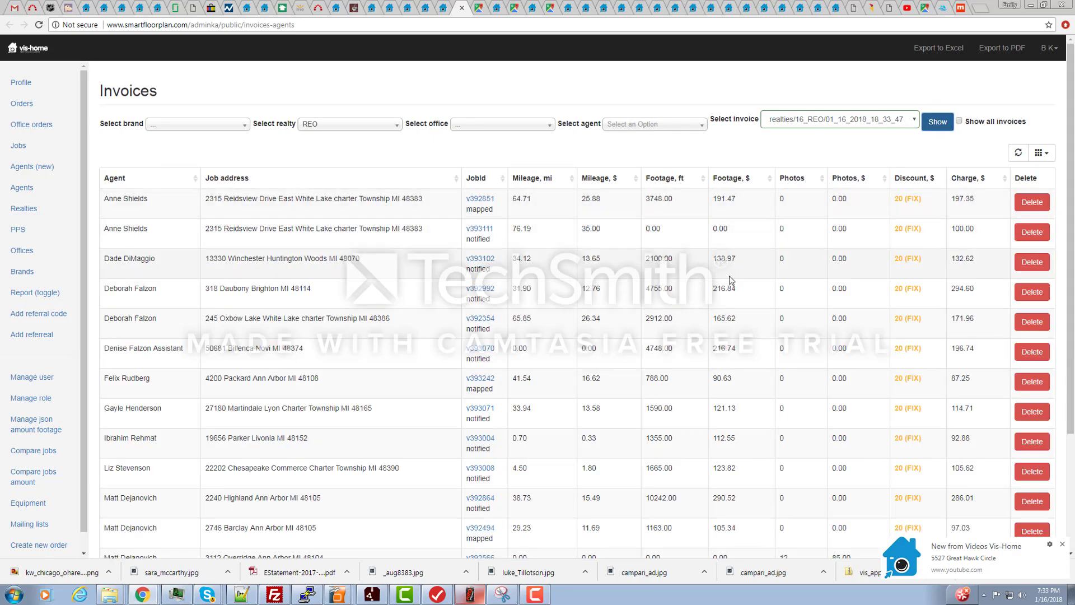
scroll(809, 218, down, 3)
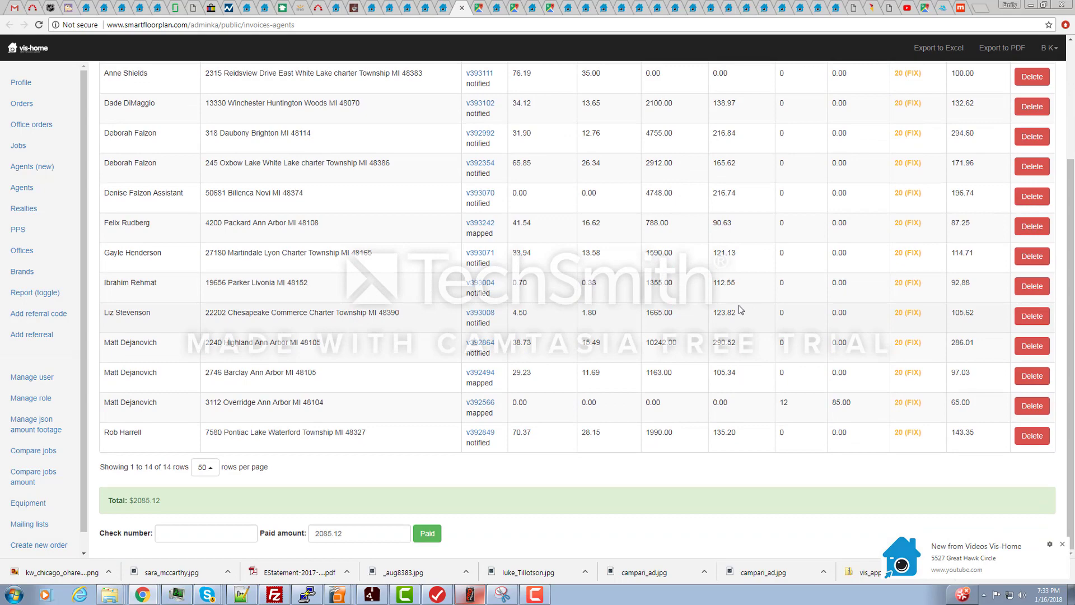
scroll(742, 309, up, 1)
scroll(742, 309, down, 1)
scroll(742, 308, up, 2)
scroll(742, 305, down, 2)
scroll(739, 305, up, 3)
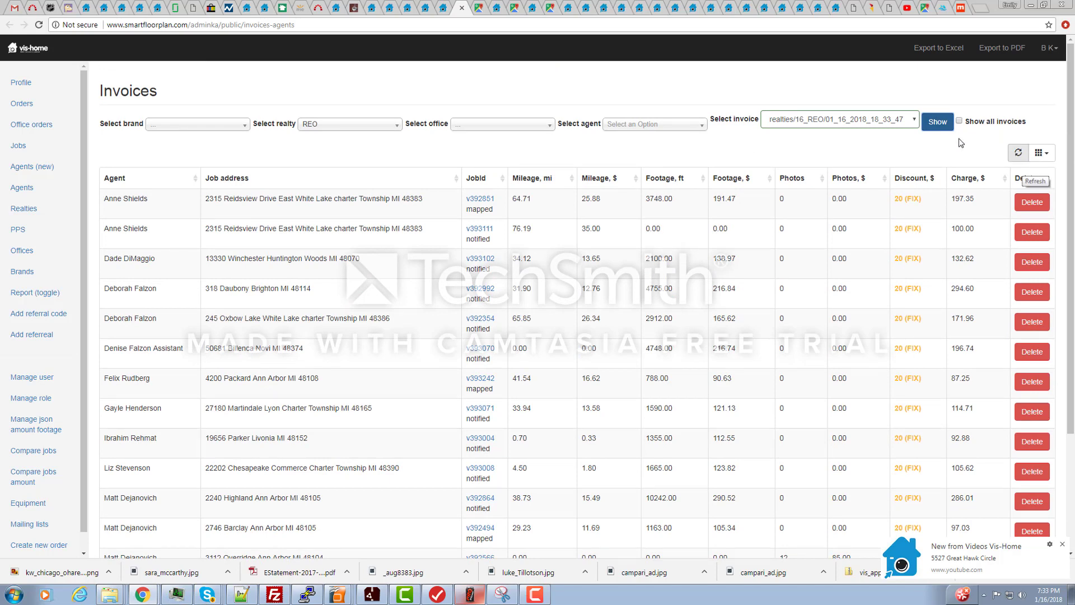
Export the displayed REO invoice to Excel and open the downloaded file in OpenOffice Calc
click(941, 50)
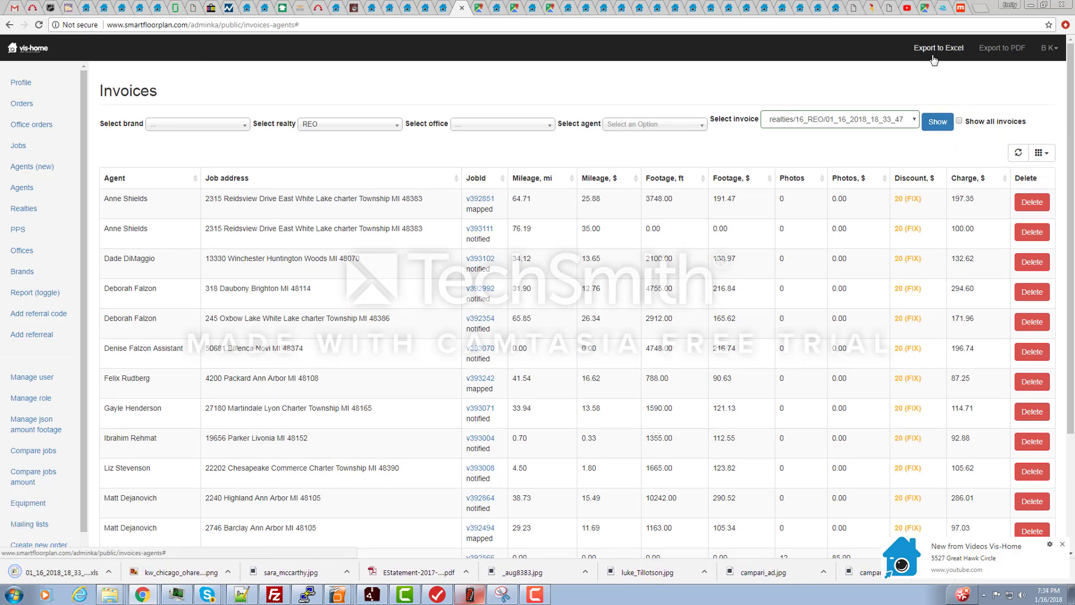
click(109, 572)
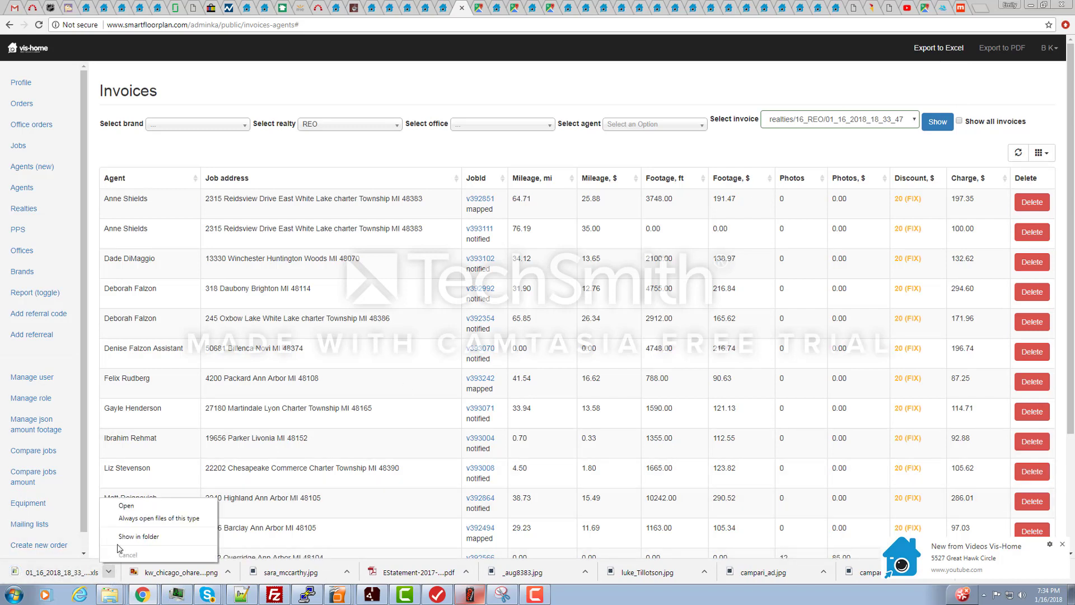
click(126, 507)
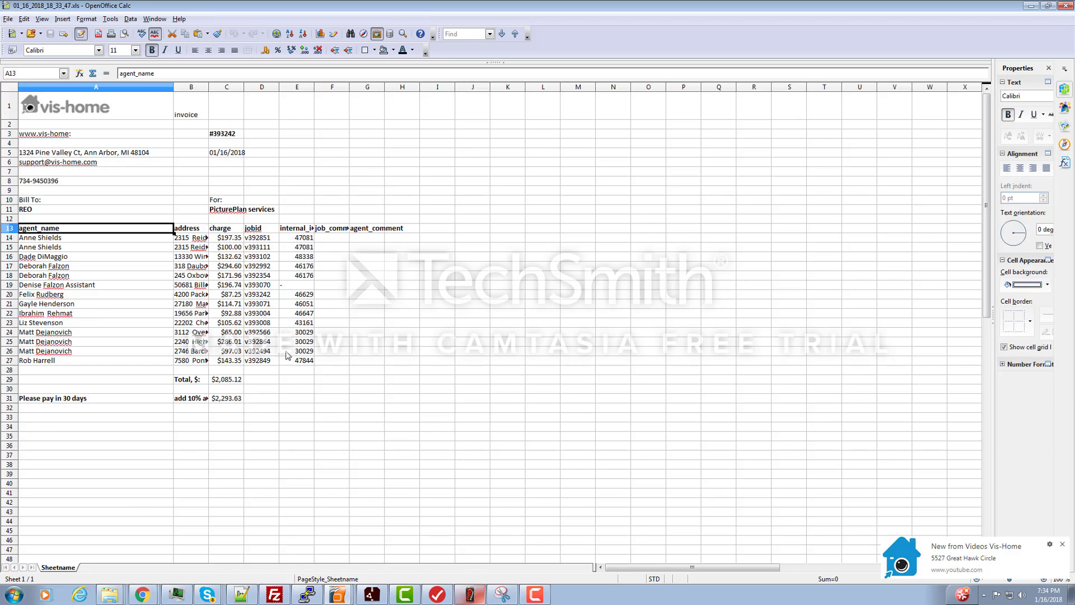
Widen the address column and remove the word "Assistant" from the agent name in cell A19
drag(209, 87, 274, 87)
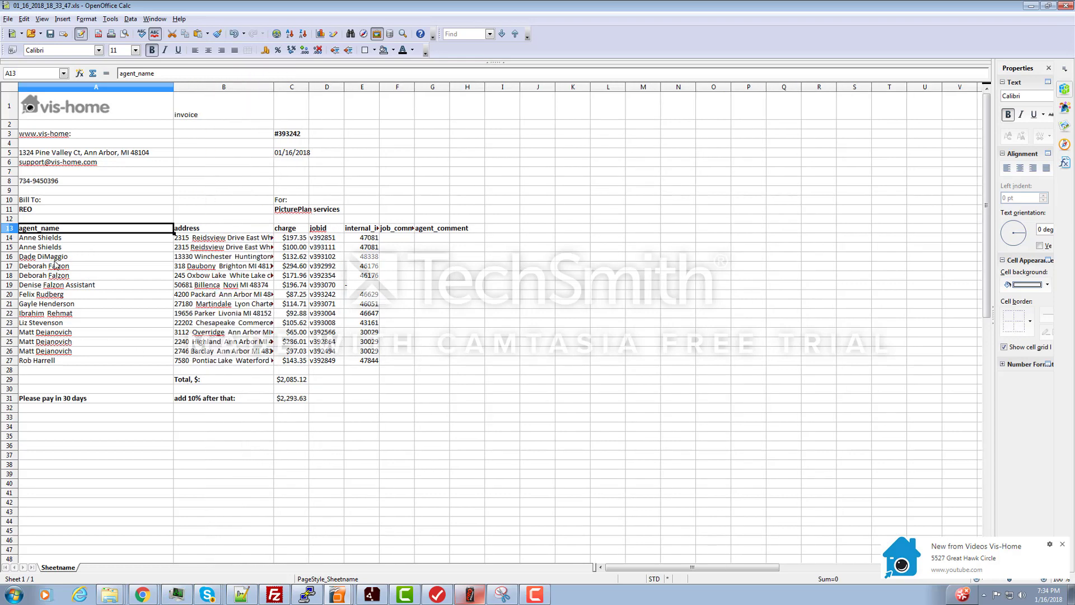
double_click(99, 284)
drag(99, 285, 60, 286)
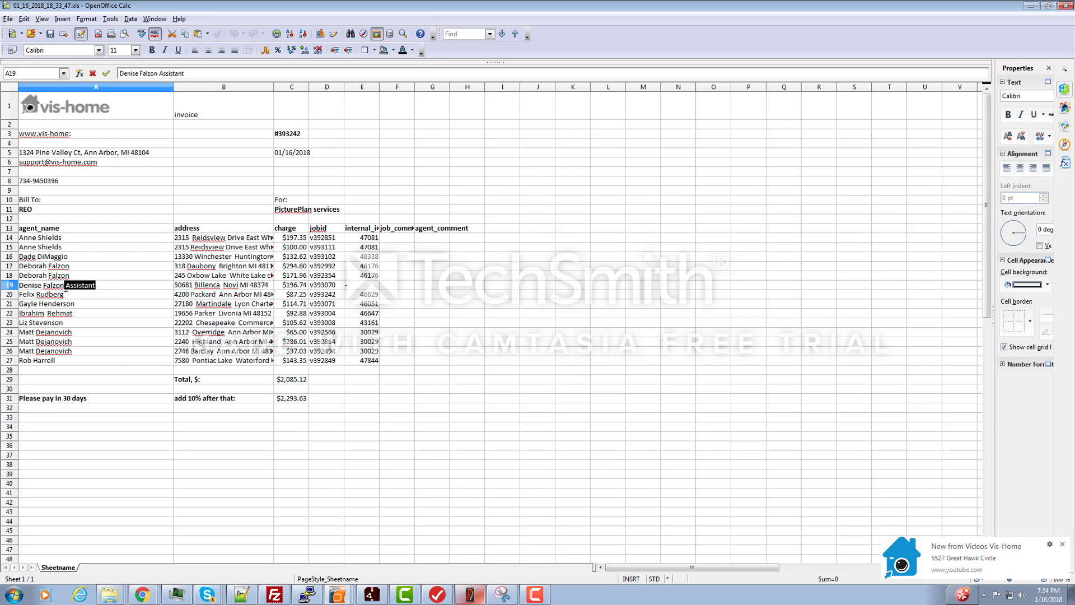
key(BackSpace)
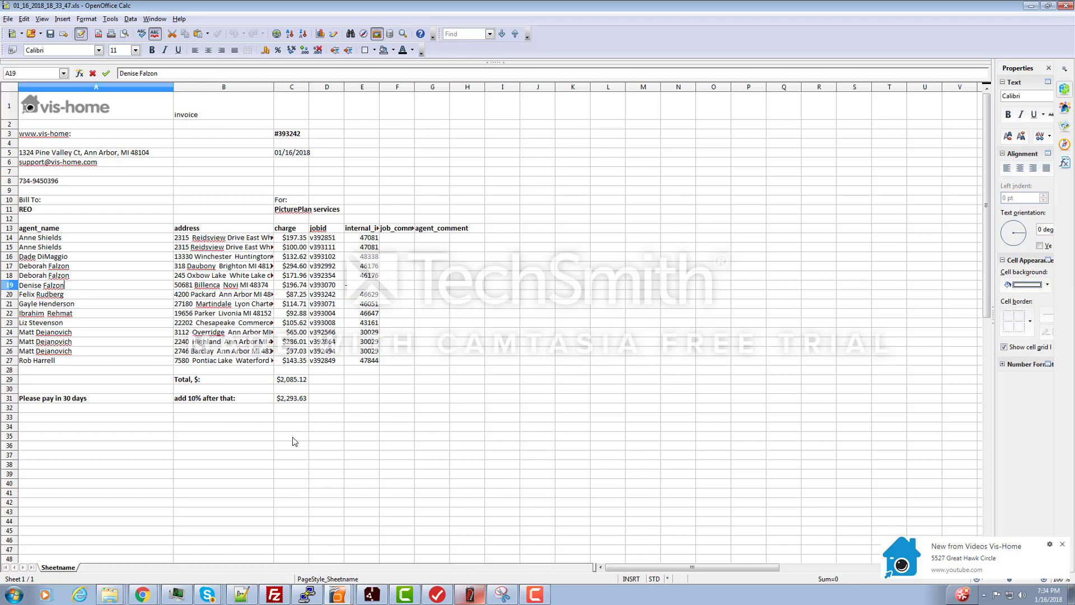
Try to exit OpenOffice, and minimize the open presentation window
click(8, 19)
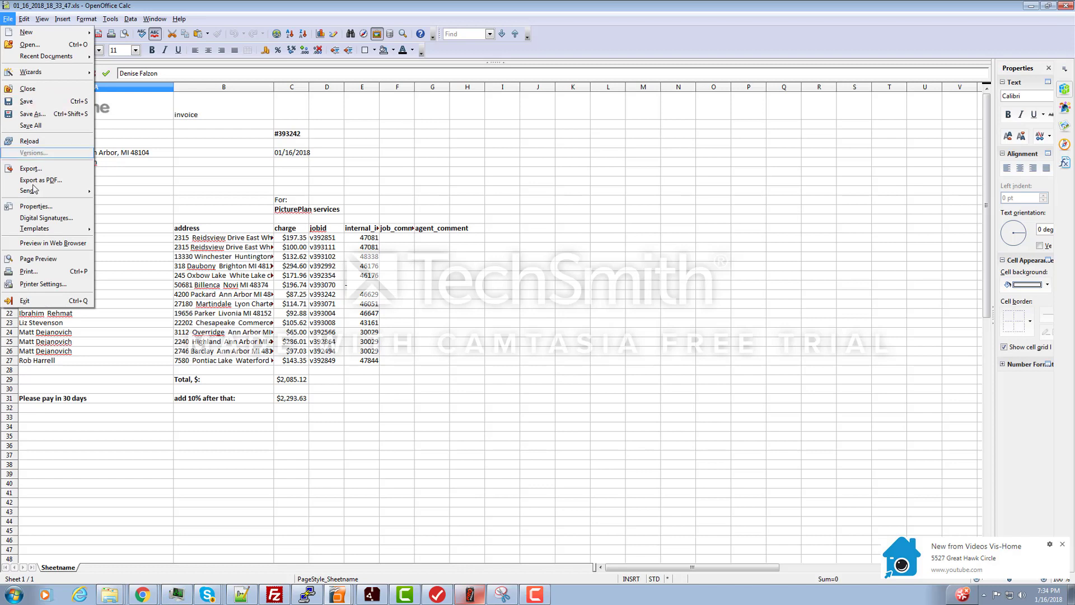
click(45, 305)
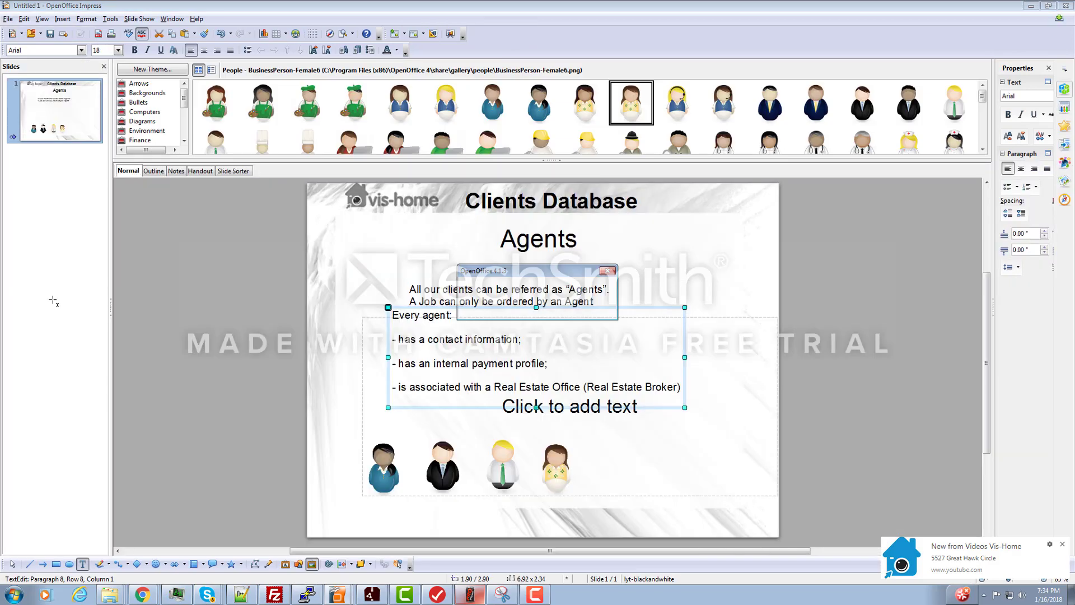
click(1031, 6)
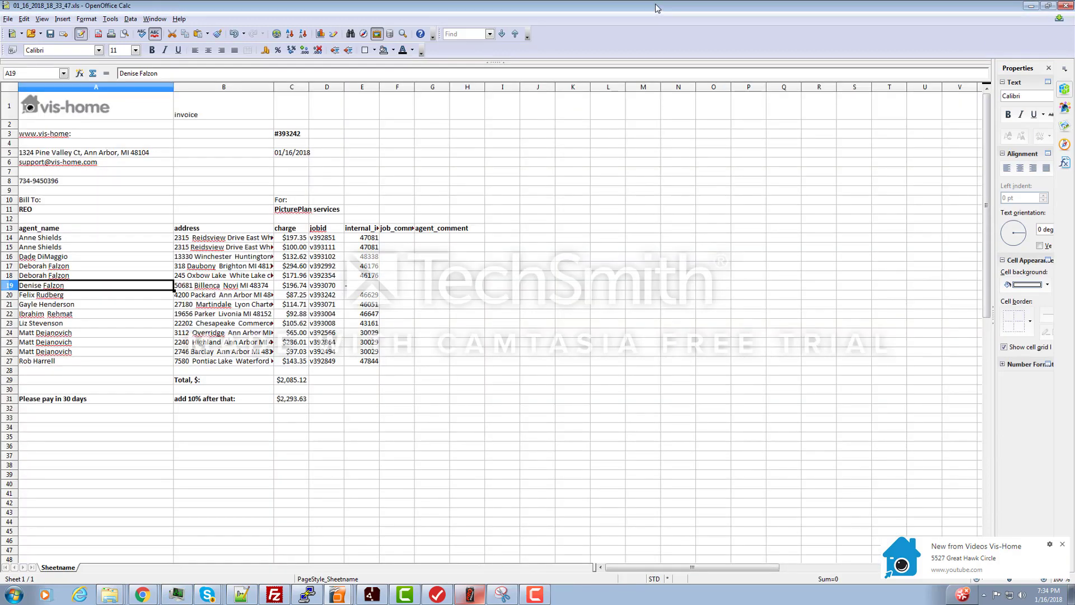
Switch back to the browser and activate the check number field below the REO invoice
key(alt+Tab)
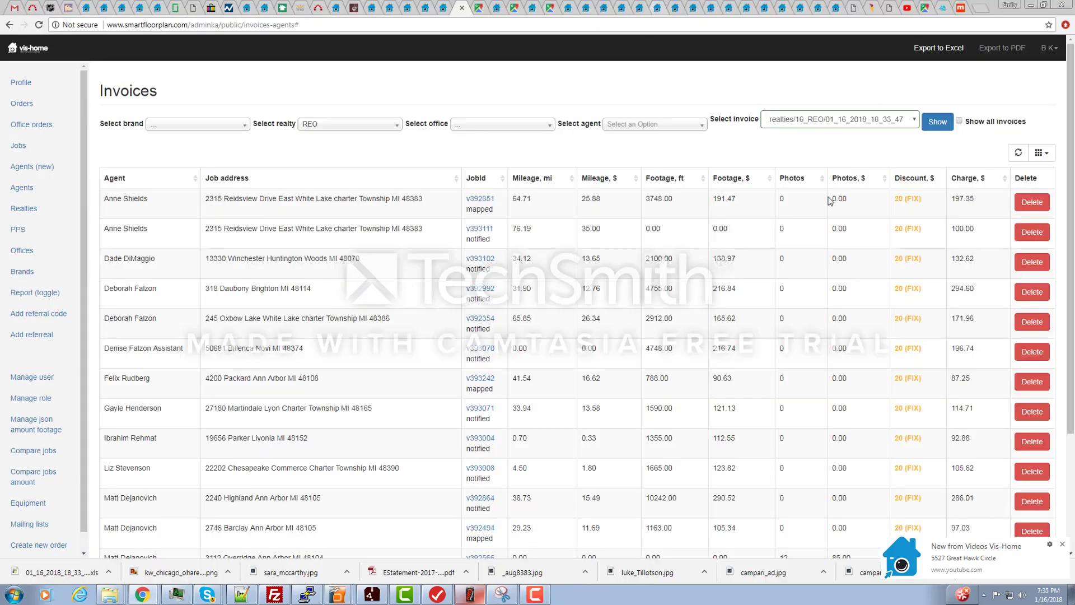
scroll(860, 174, down, 3)
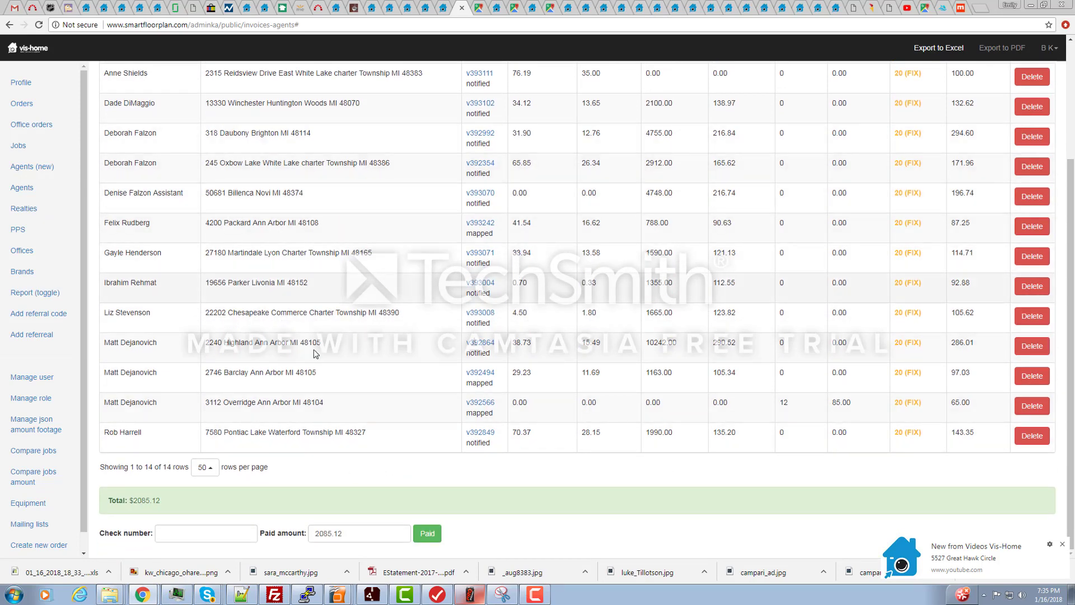
click(180, 533)
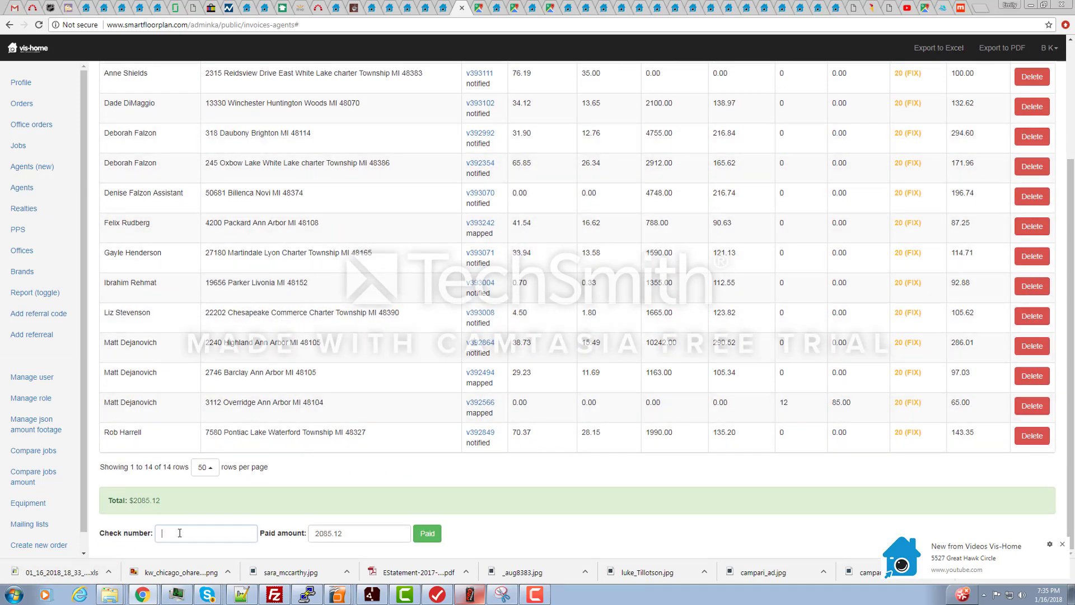